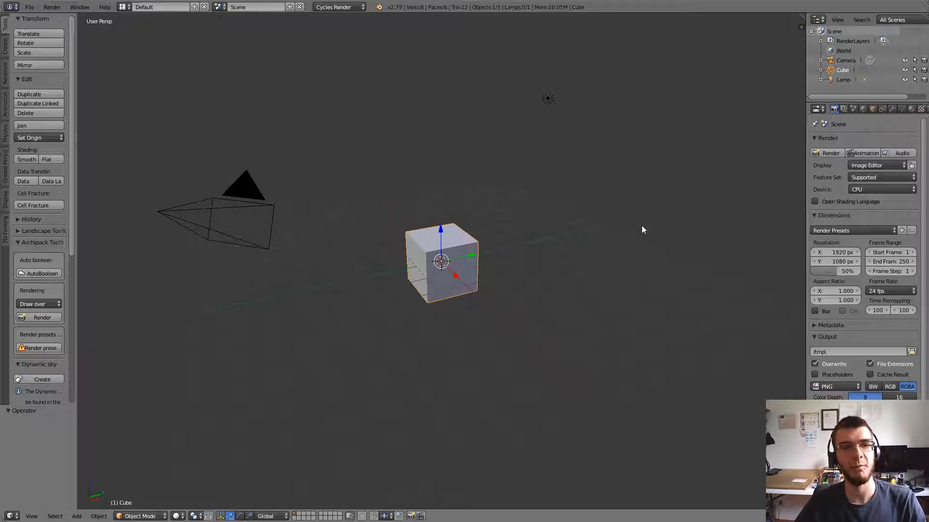
# Step: Delete the default camera and lamp so only the cube is left in the scene
pyautogui.rightClick(248, 197)
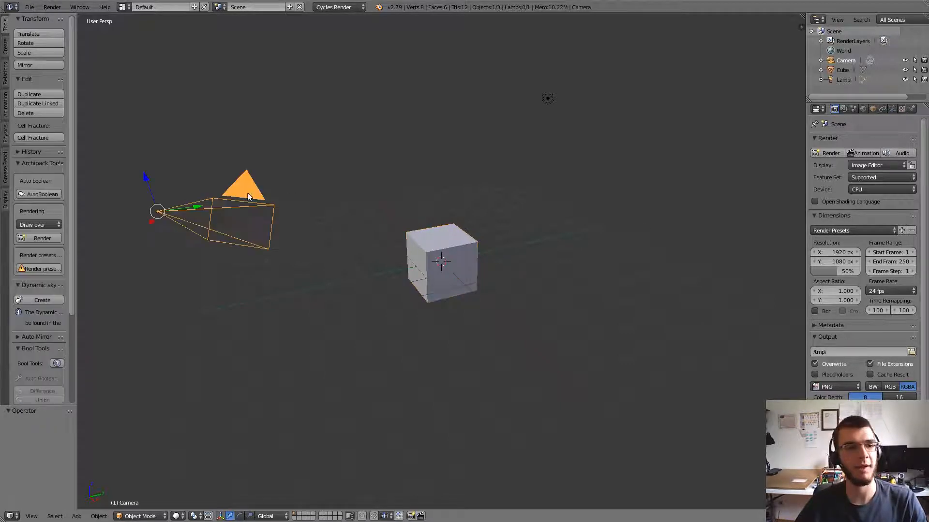
pyautogui.keyDown('shift'); pyautogui.rightClick(548, 99); pyautogui.keyUp('shift')
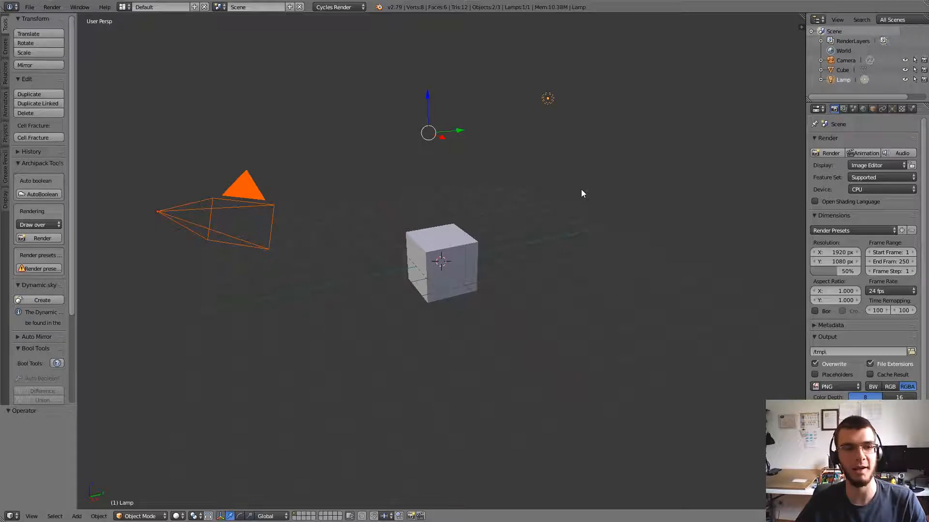
pyautogui.press('x')
pyautogui.click(581, 190)
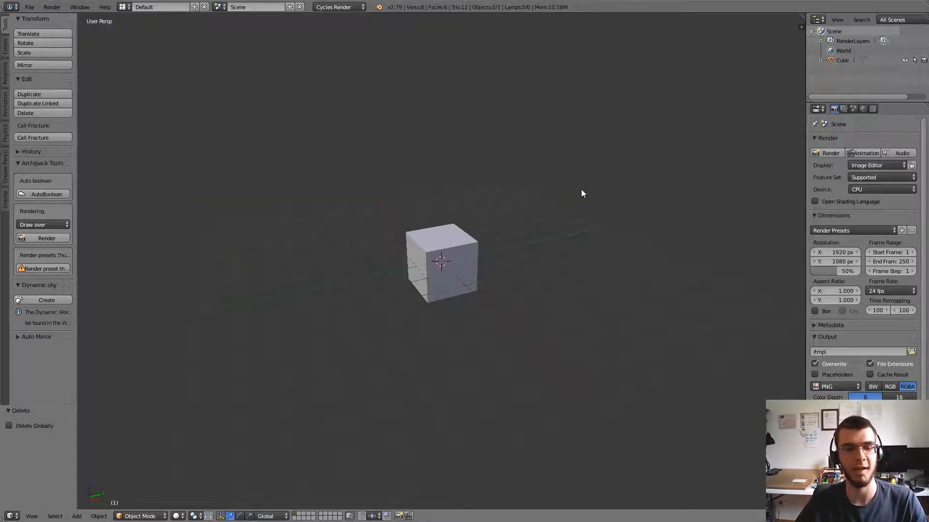
# Step: In Edit Mode, inset the cube's front face by about 0.09
pyautogui.rightClick(472, 249)
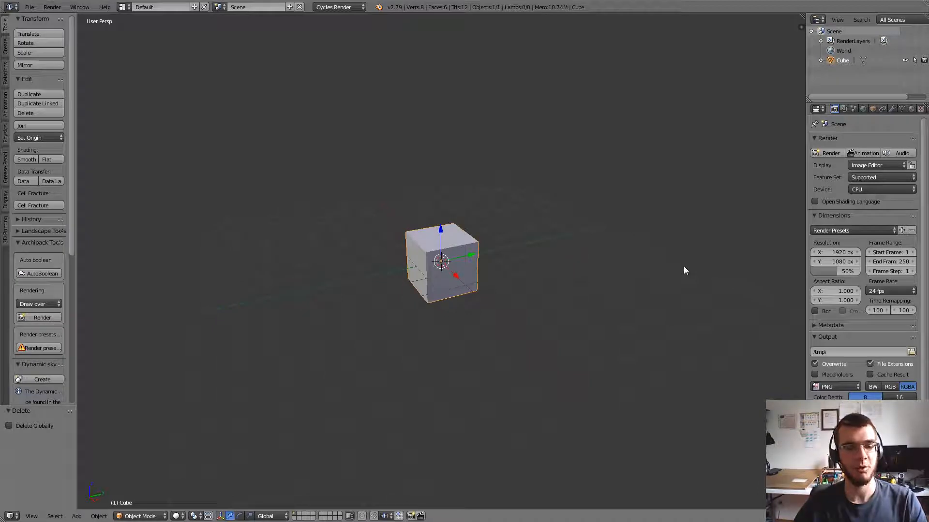
pyautogui.press('Tab')
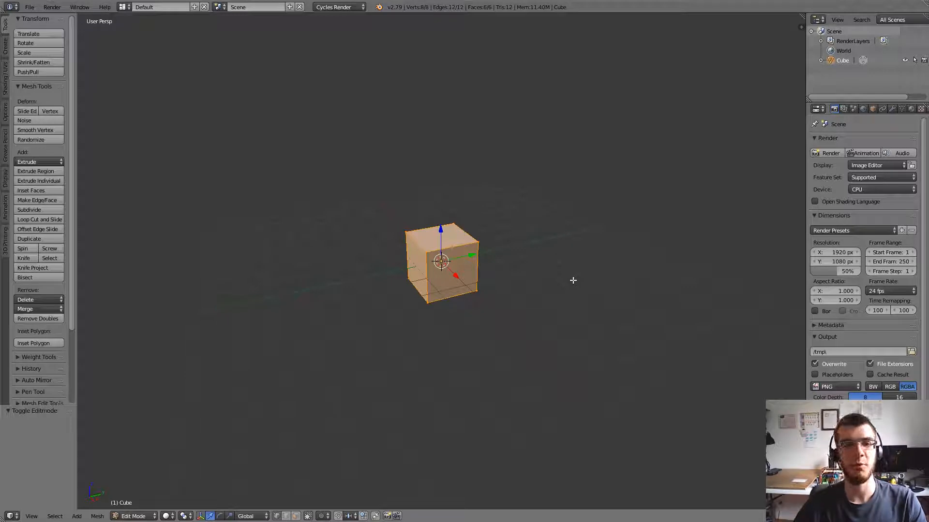
pyautogui.press('KP_1')
pyautogui.scroll(3, 346, 439)
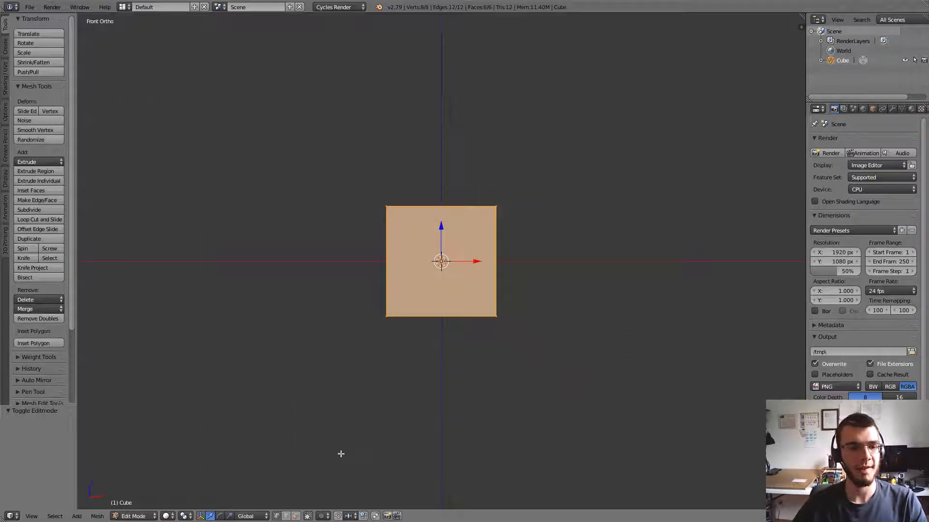
pyautogui.click(296, 516)
pyautogui.rightClick(454, 316)
pyautogui.scroll(3, 563, 339)
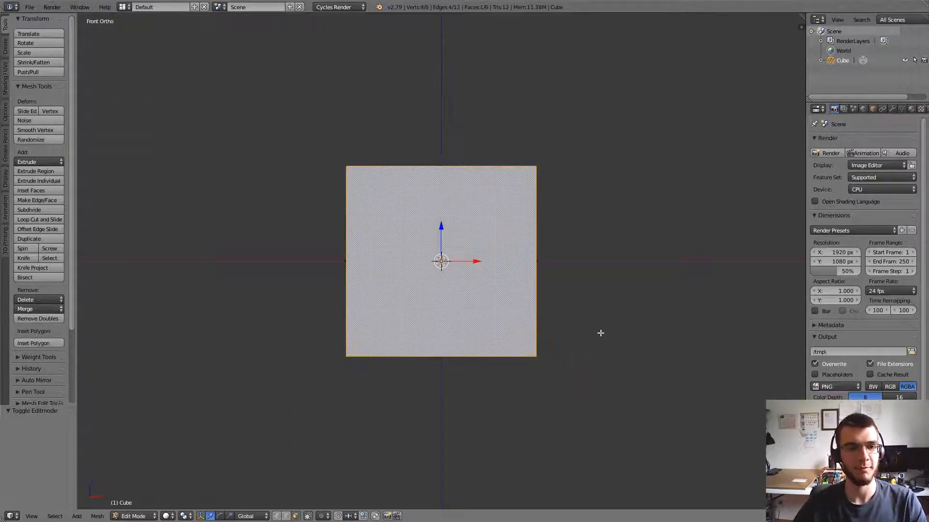
pyautogui.press('i')
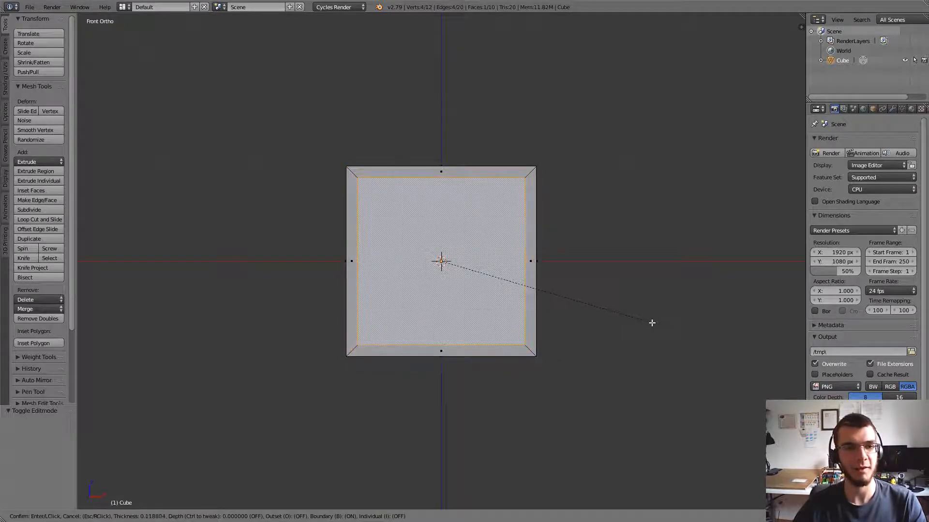
pyautogui.click(654, 322)
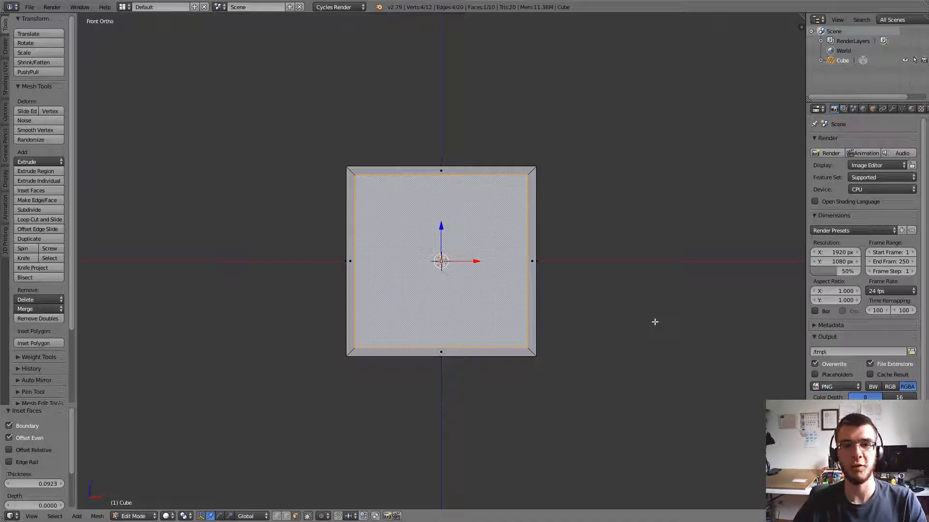
# Step: Add two centred horizontal loop cuts around the cube and scale them apart along Z by about 1.12
pyautogui.hotkey('ctrl', 'r')
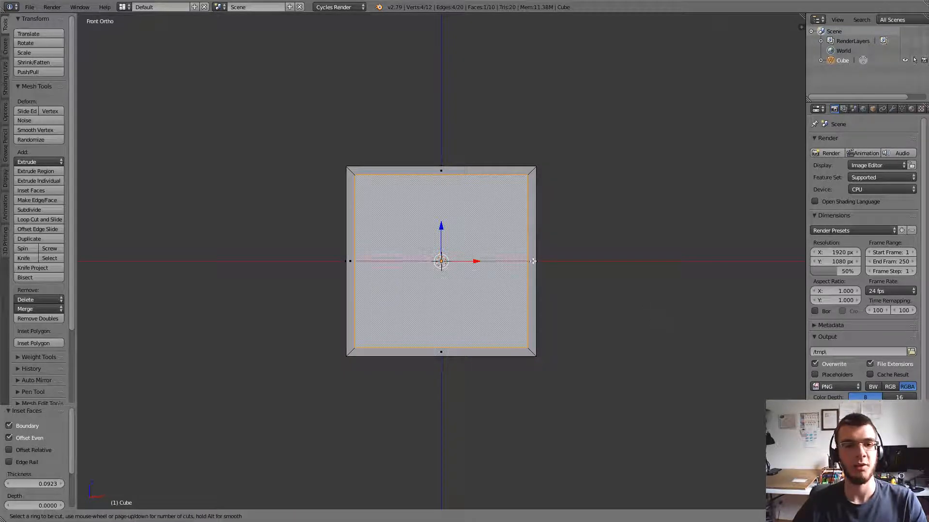
pyautogui.scroll(1, 539, 260)
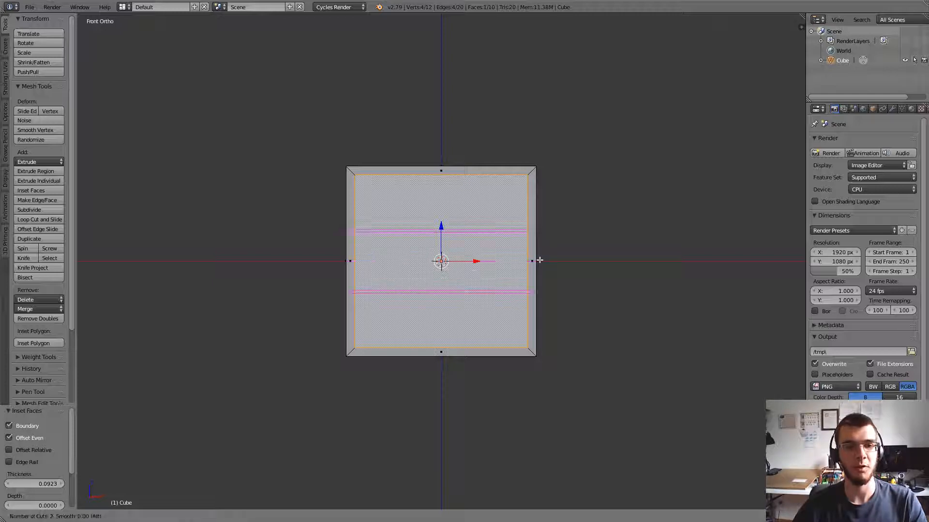
pyautogui.click(539, 260)
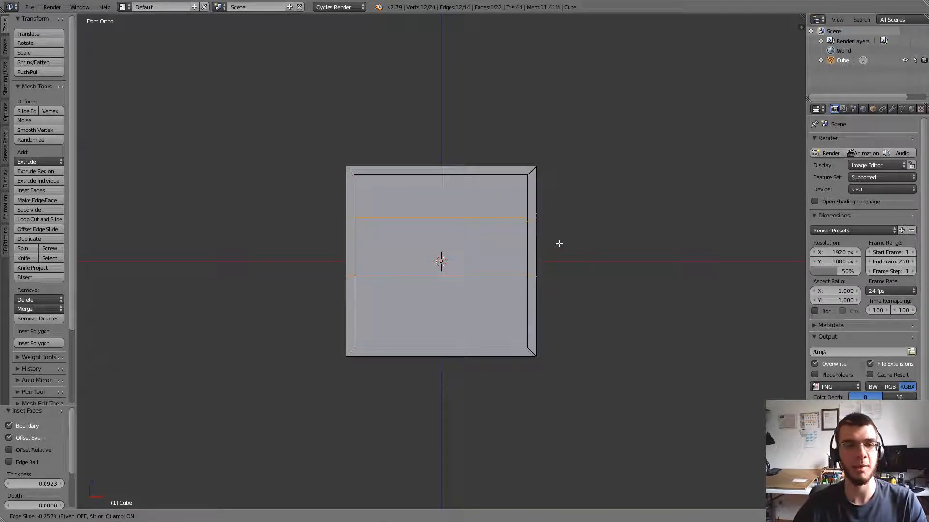
pyautogui.click(560, 244)
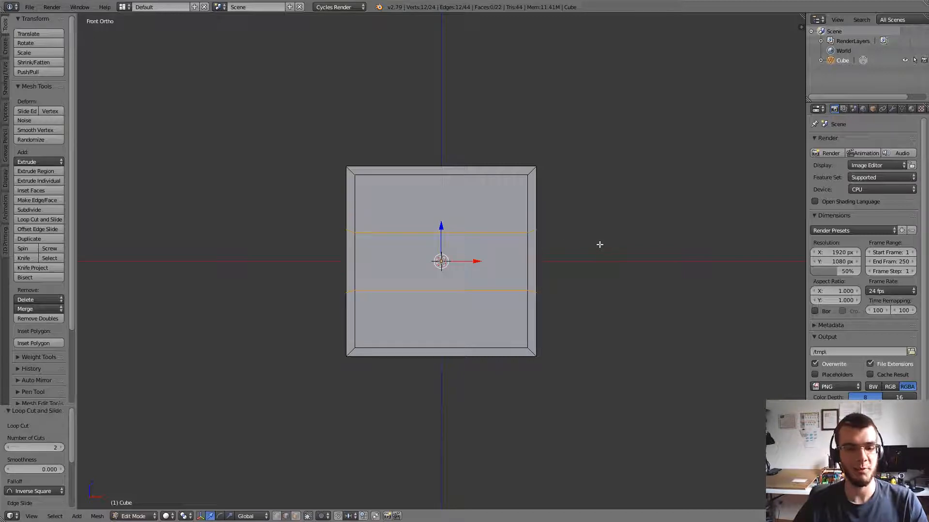
pyautogui.press('s')
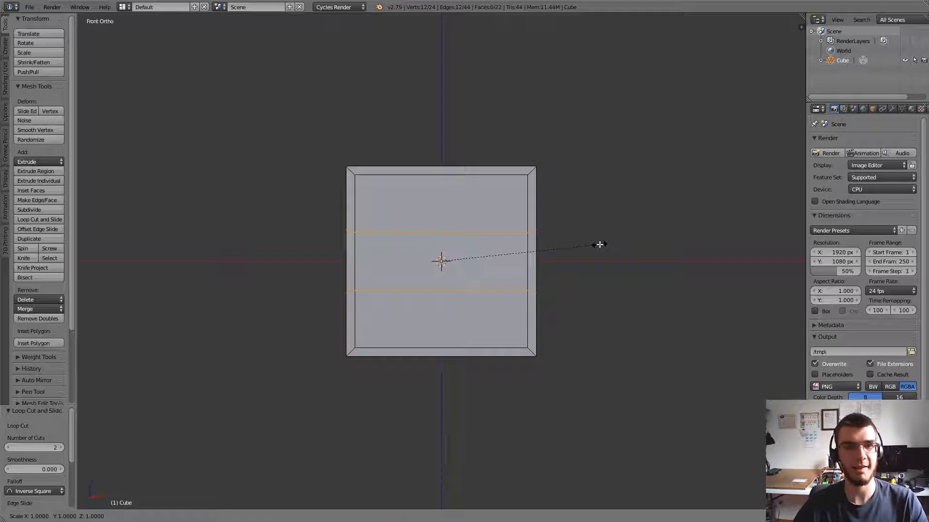
pyautogui.press('z')
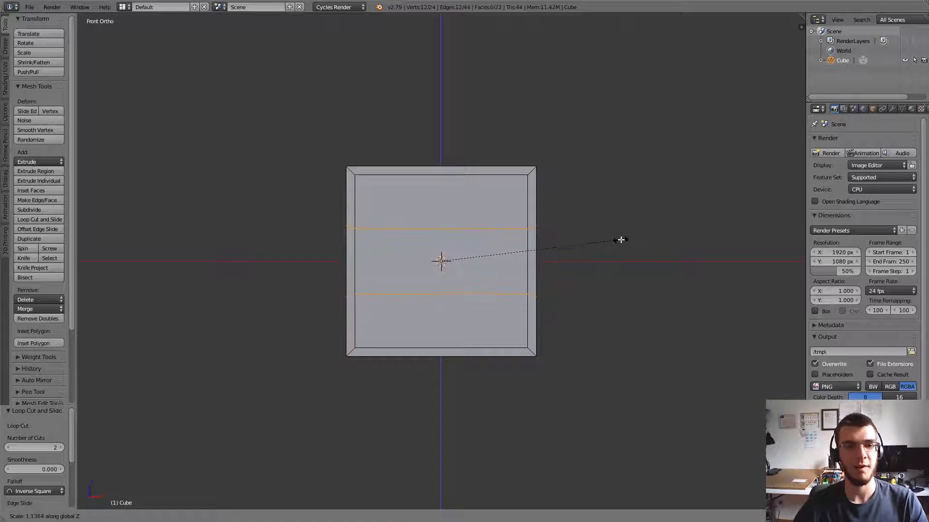
pyautogui.click(618, 240)
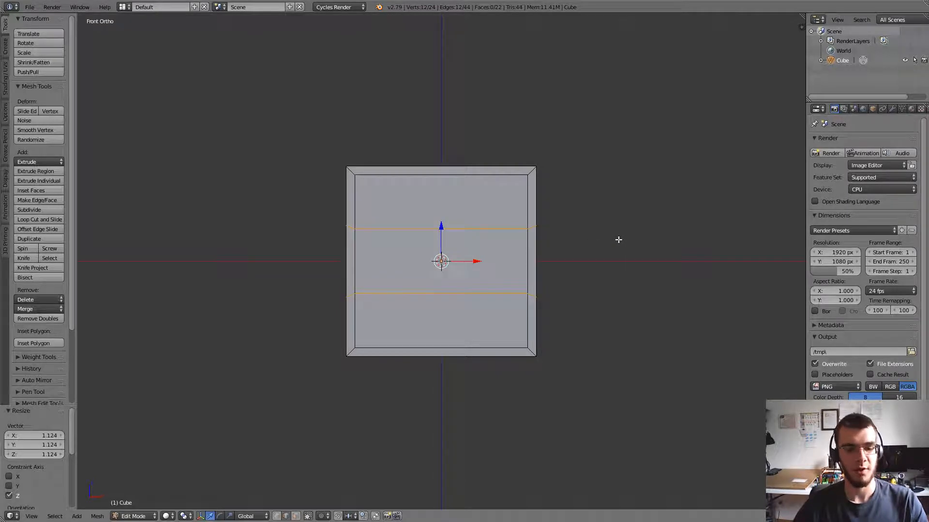
# Step: Add two more horizontal loop cuts between the existing pair and scale them along Z until they sit just inside it
pyautogui.hotkey('ctrl', 'r')
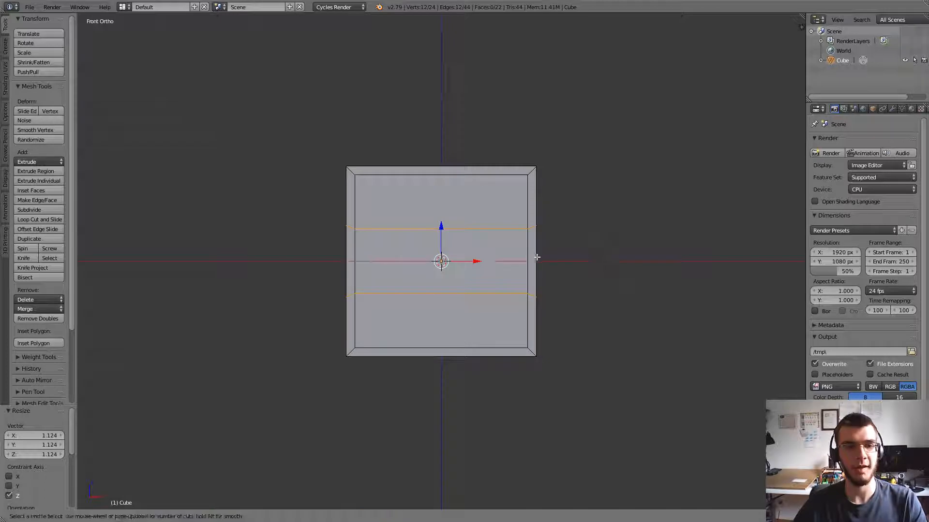
pyautogui.scroll(1, 536, 257)
pyautogui.click(536, 257)
pyautogui.rightClick(537, 257)
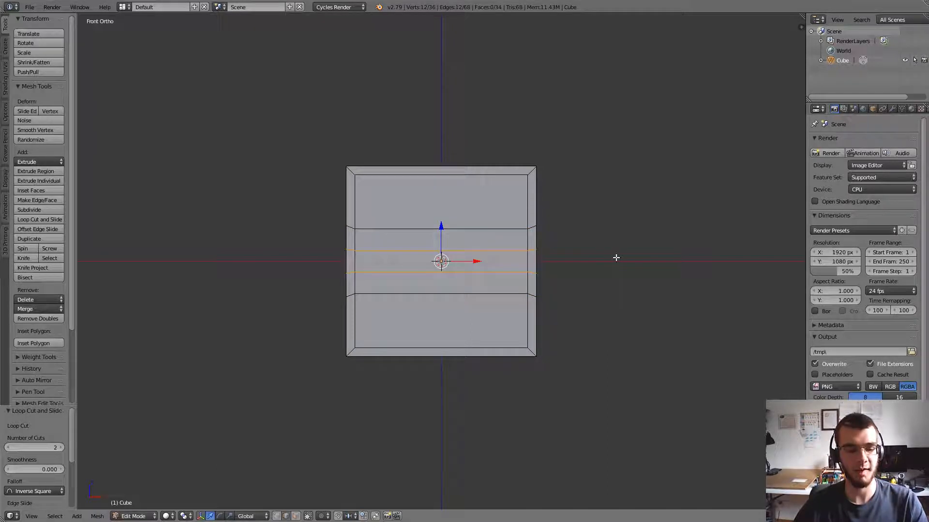
pyautogui.press('s')
pyautogui.press('z')
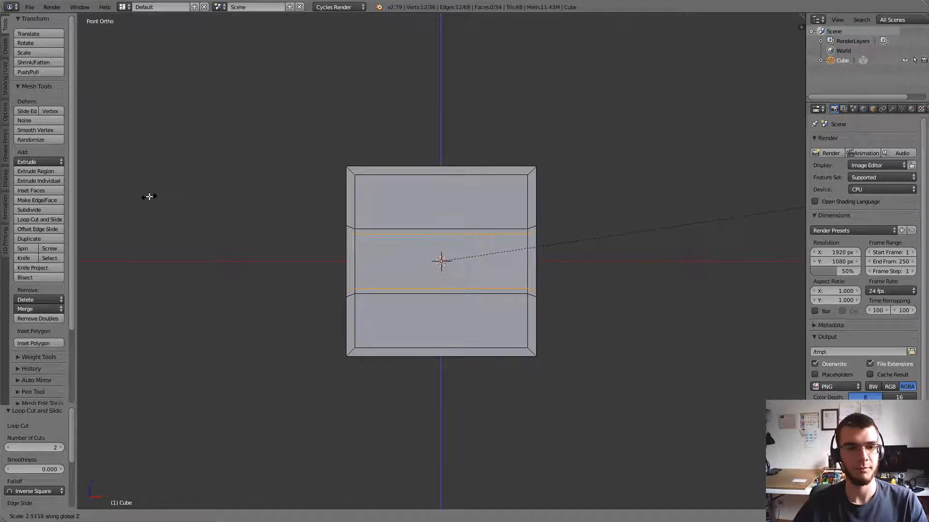
pyautogui.click(118, 199)
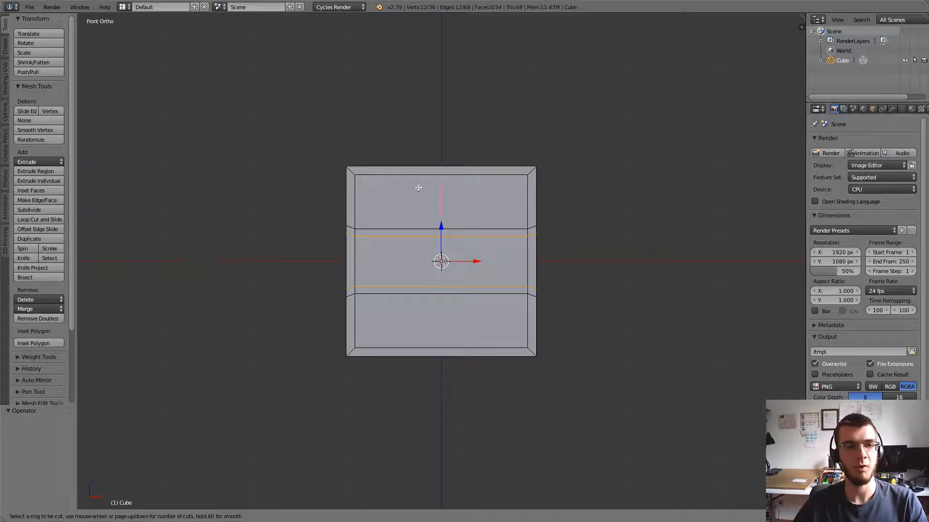
# Step: Add two vertical loop cuts across the front face and scale them along X by about 2.71, close to the inset border
pyautogui.hotkey('ctrl', 'r')
pyautogui.scroll(1, 435, 171)
pyautogui.click(435, 171)
pyautogui.rightClick(435, 171)
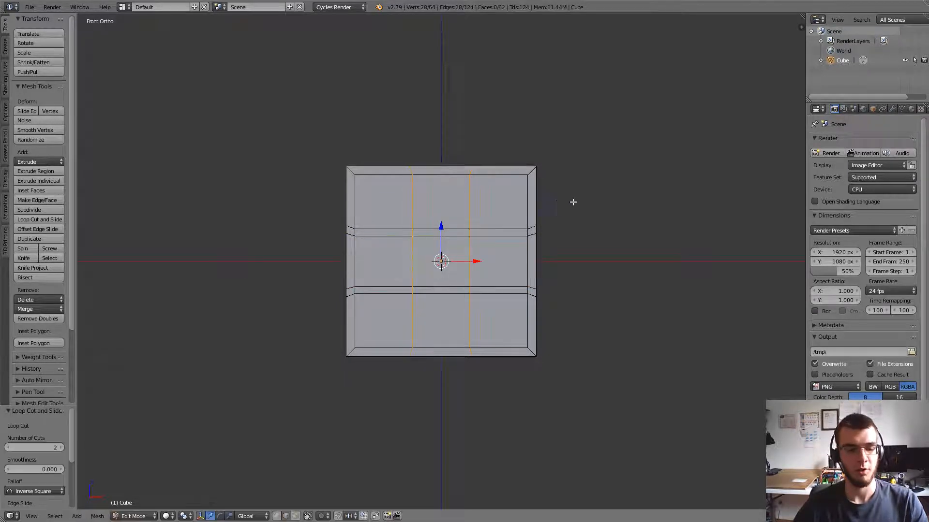
pyautogui.press('s')
pyautogui.press('x')
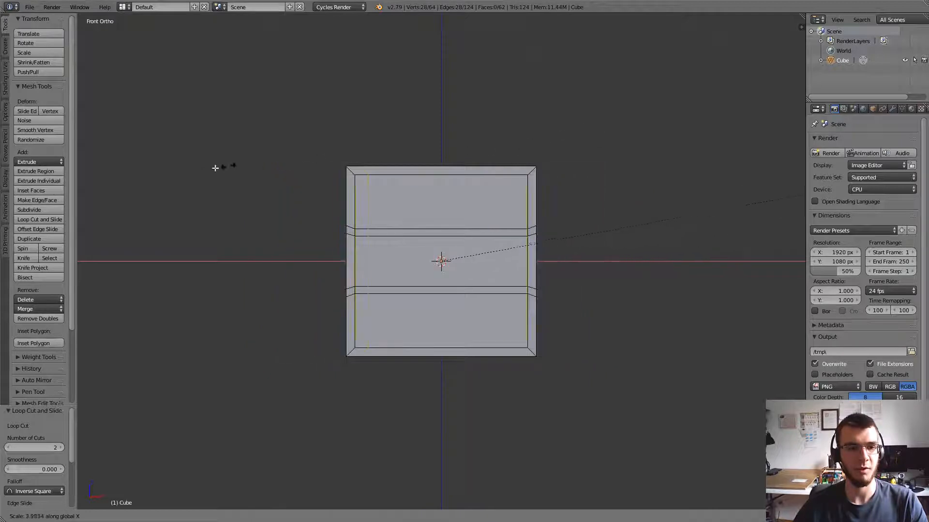
pyautogui.click(180, 162)
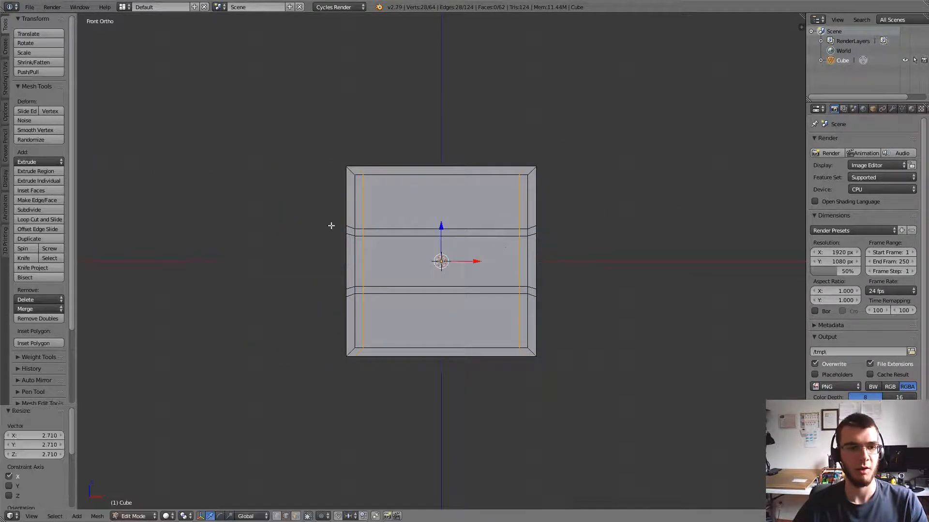
pyautogui.hotkey('ctrl', 'z')
pyautogui.hotkey('ctrl', 'shift', 'z')
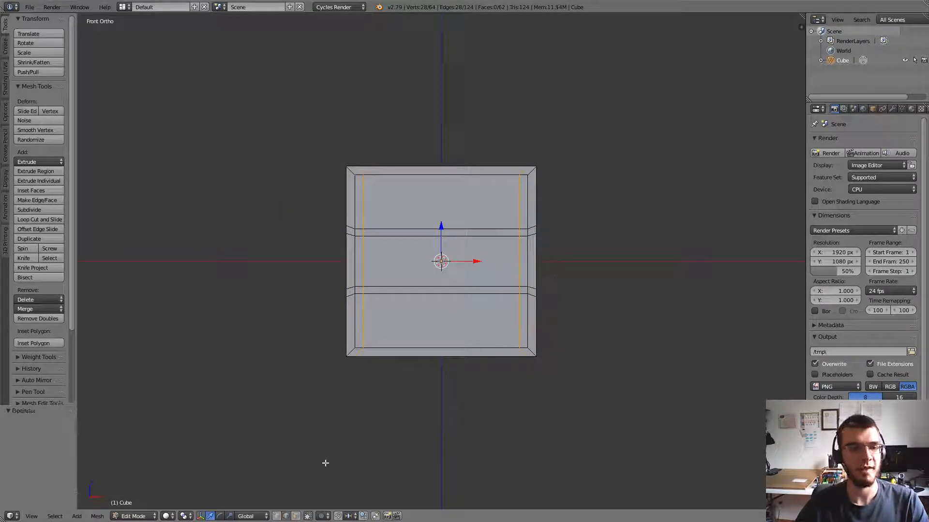
# Step: Extrude the inner front faces 1.9 into the cube, leaving out the four small side faces between the horizontal loop pairs as drawer runners
pyautogui.press('3')
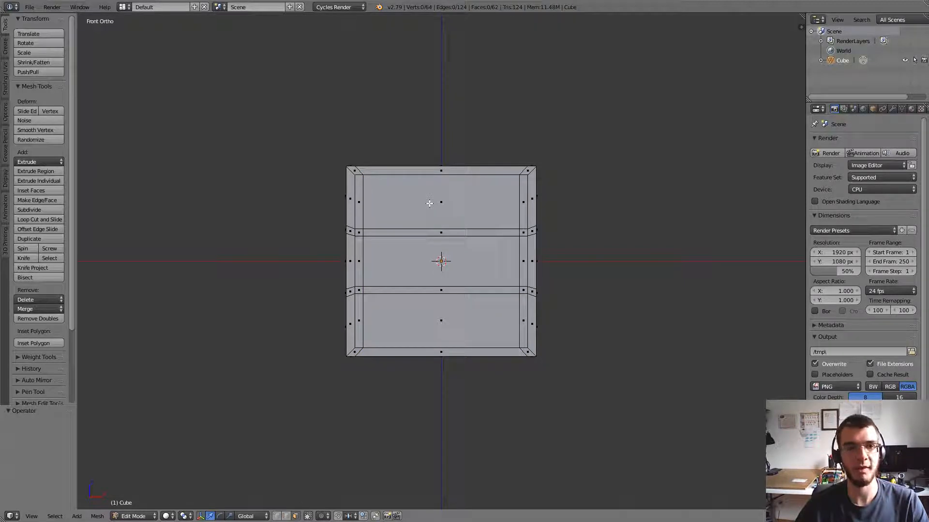
pyautogui.press('b')
pyautogui.moveTo(417, 194); pyautogui.dragTo(465, 321)
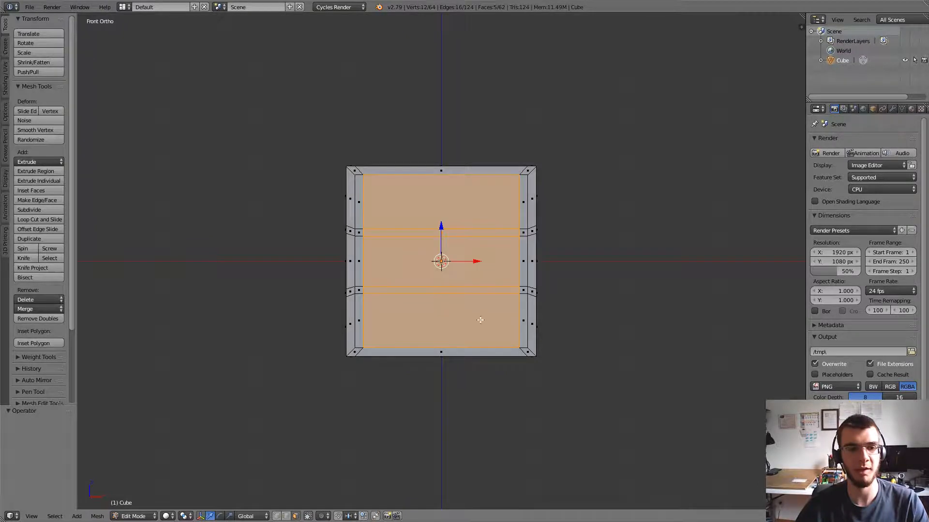
pyautogui.keyDown('shift'); pyautogui.rightClick(522, 262); pyautogui.keyUp('shift')
pyautogui.keyDown('shift'); pyautogui.rightClick(523, 203); pyautogui.keyUp('shift')
pyautogui.keyDown('shift'); pyautogui.rightClick(359, 203); pyautogui.keyUp('shift')
pyautogui.keyDown('shift'); pyautogui.rightClick(358, 261); pyautogui.keyUp('shift')
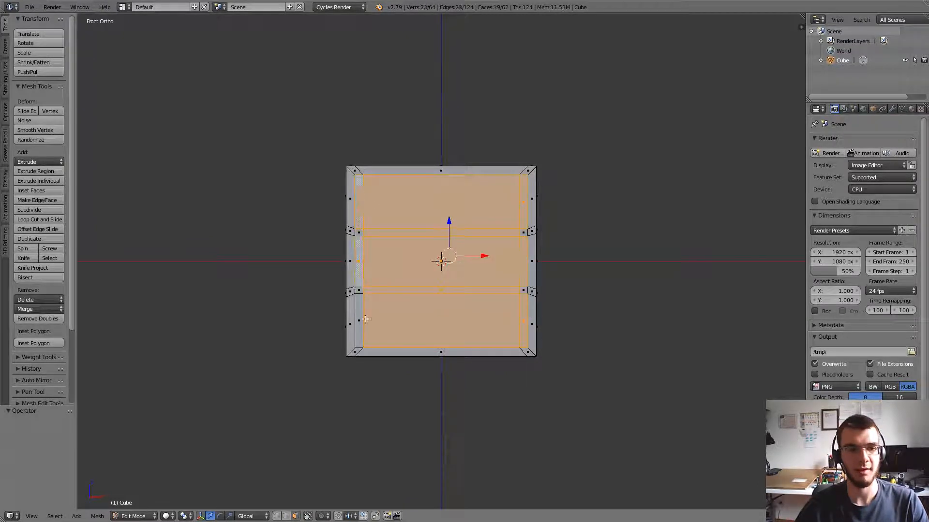
pyautogui.keyDown('shift'); pyautogui.rightClick(363, 321); pyautogui.keyUp('shift')
pyautogui.press('KP_3')
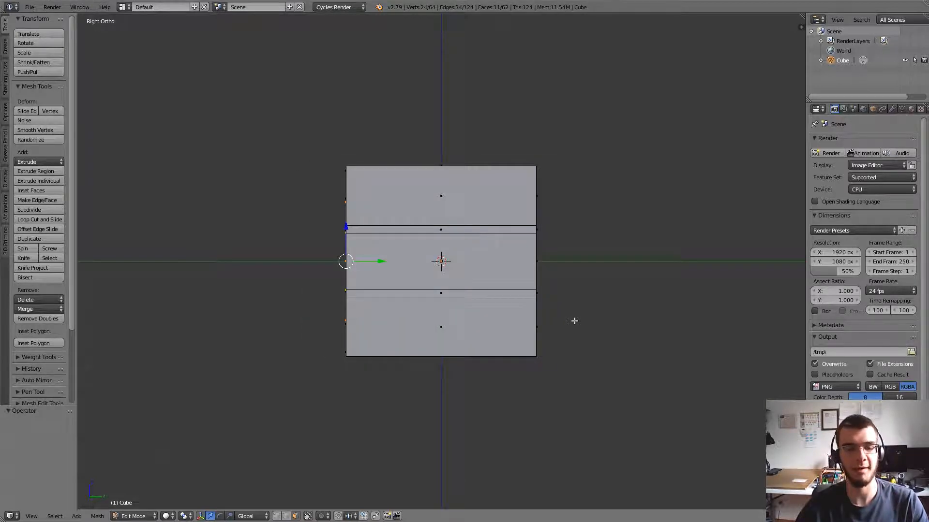
pyautogui.press('z')
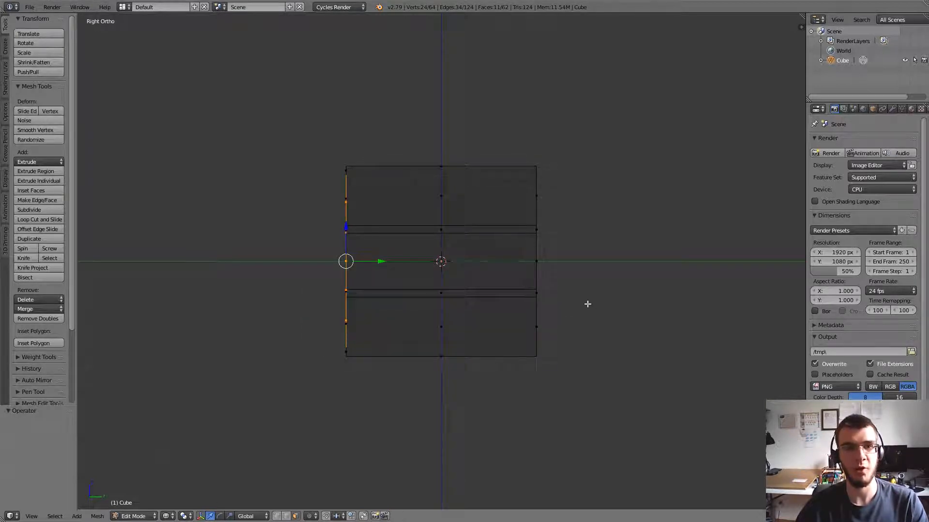
pyautogui.press('e')
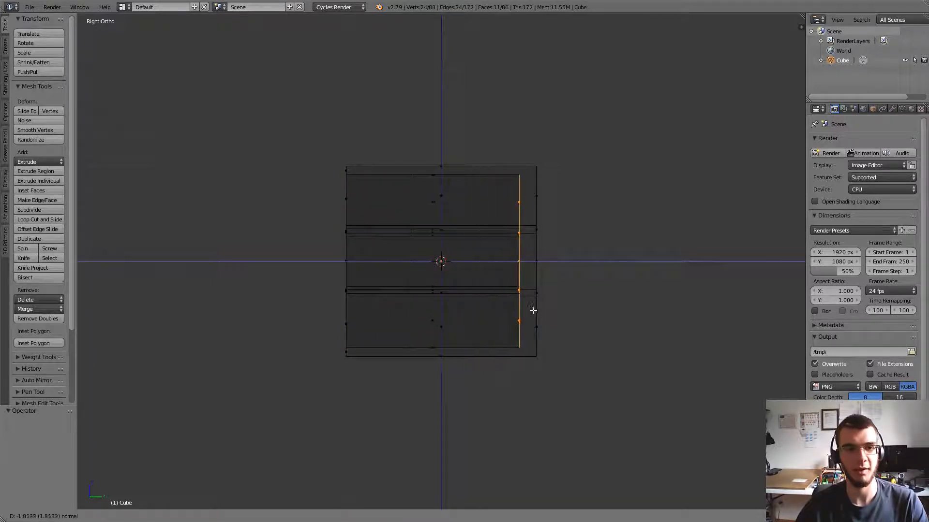
pyautogui.click(539, 310)
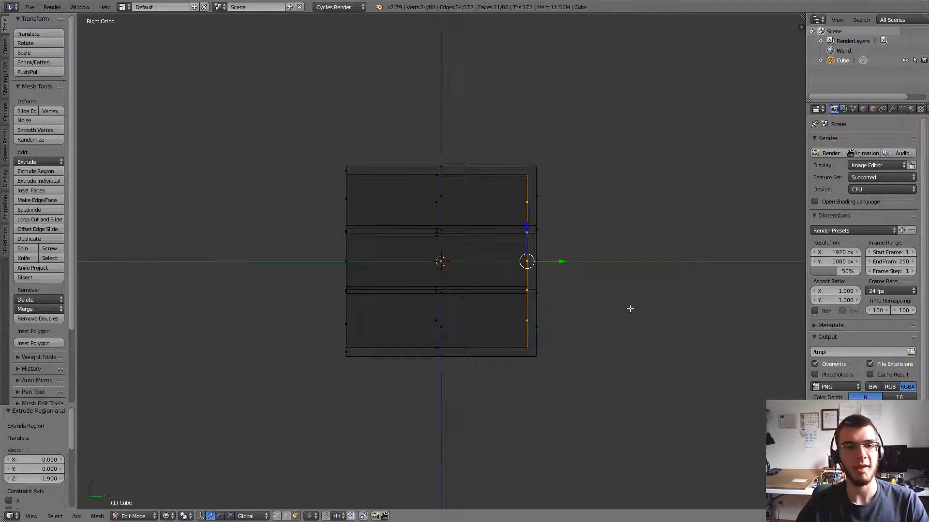
pyautogui.moveTo(629, 309)
pyautogui.mouseDown(button='middle')
pyautogui.moveTo(456, 318)
pyautogui.moveTo(530, 278)
pyautogui.mouseUp(button='middle')
pyautogui.press('z')
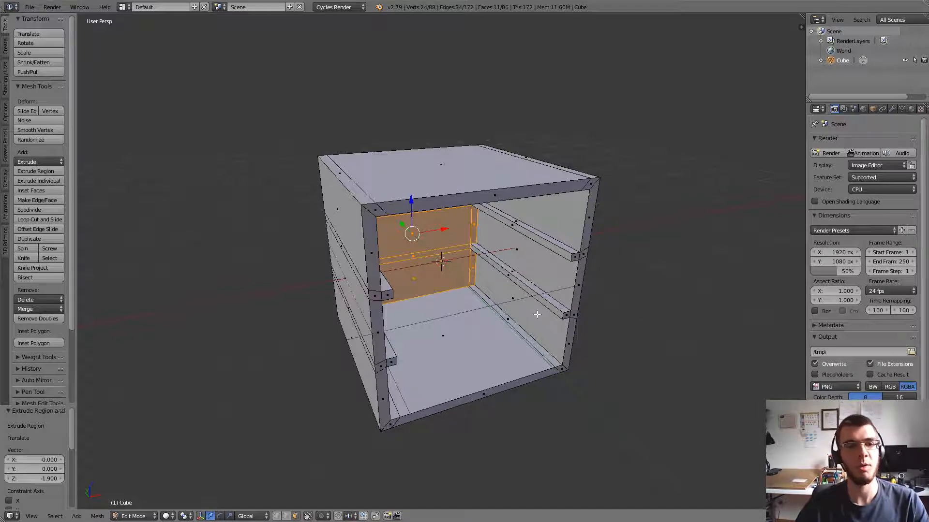
# Step: Duplicate the large bottom face of the cabinet's inner back wall in place
pyautogui.moveTo(624, 318); pyautogui.dragTo(590, 290, button='middle')
pyautogui.rightClick(438, 302)
pyautogui.moveTo(497, 314); pyautogui.dragTo(566, 344, button='middle')
pyautogui.hotkey('shift', 'd')
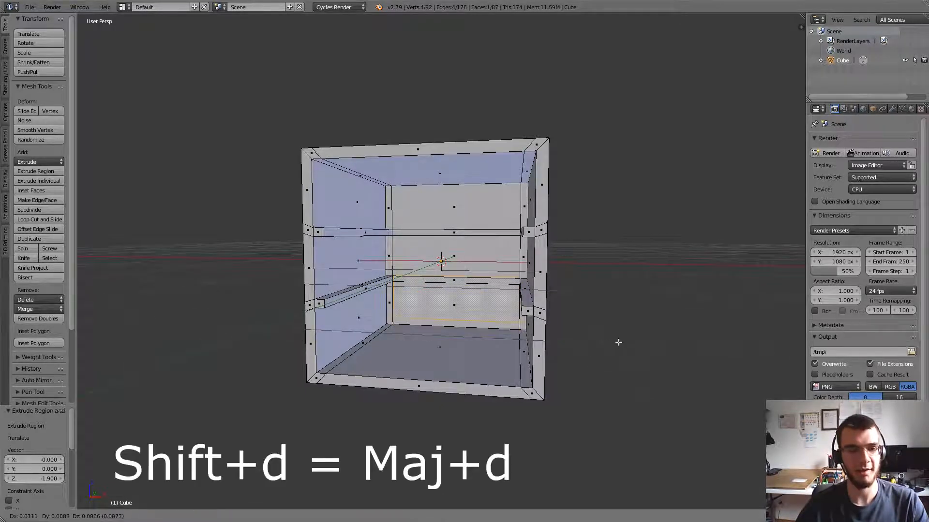
pyautogui.click(619, 342)
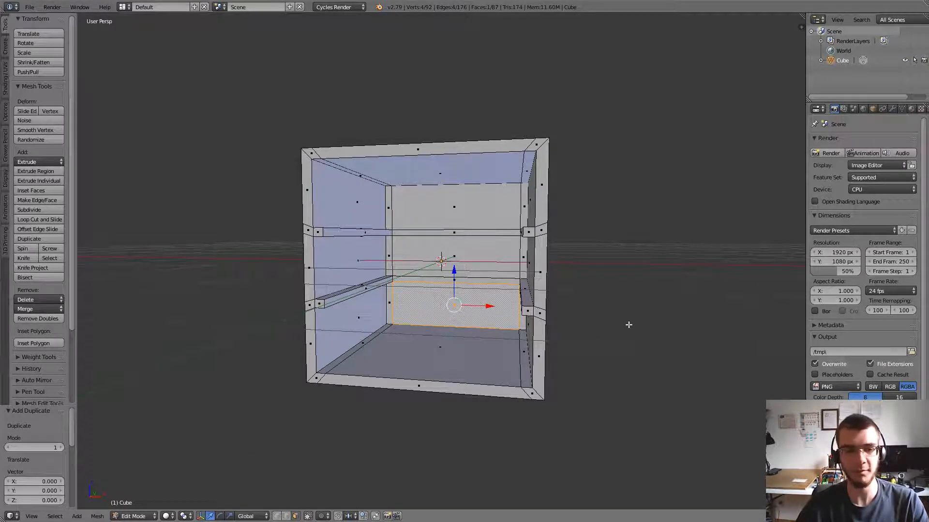
# Step: Move the duplicated back face slightly forward along Y by about 0.04 and raise it 0.025 along Z
pyautogui.press('KP_3')
pyautogui.press('z')
pyautogui.press('g')
pyautogui.press('y')
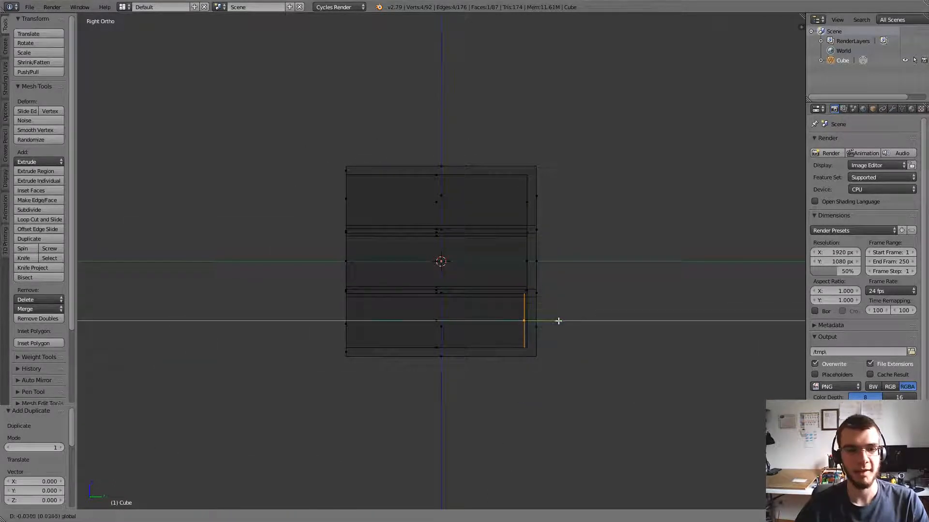
pyautogui.click(557, 321)
pyautogui.press('g')
pyautogui.click(524, 297)
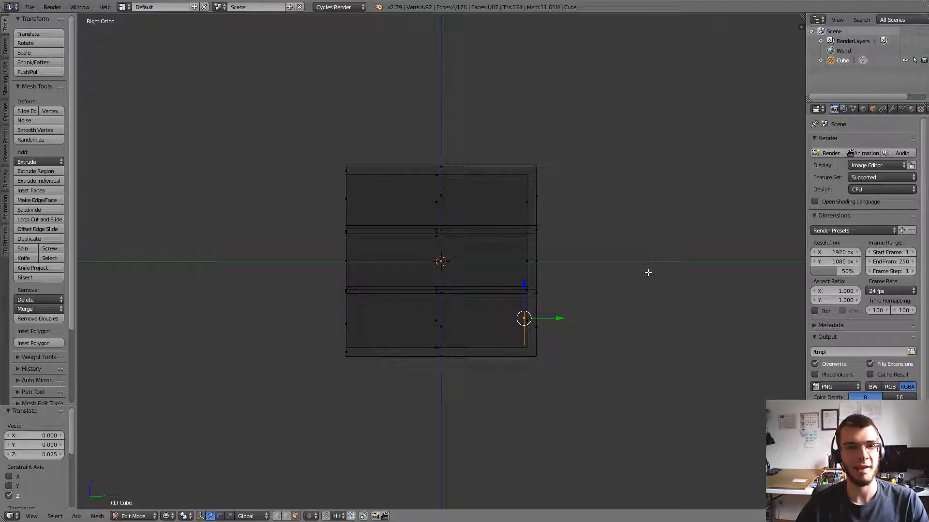
# Step: Enable snapping and extrude the duplicated face 1.869 forward to the cabinet's front to form the drawer body
pyautogui.click(338, 516)
pyautogui.click(351, 494)
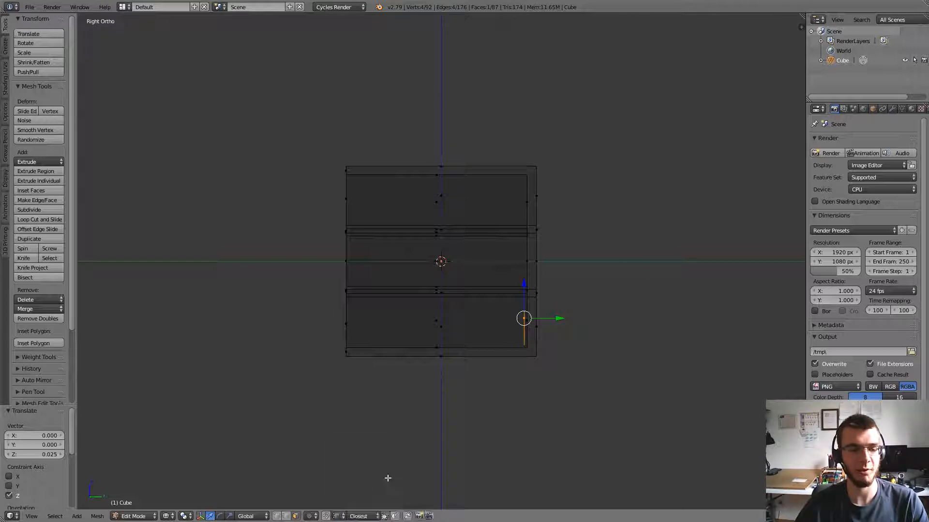
pyautogui.press('e')
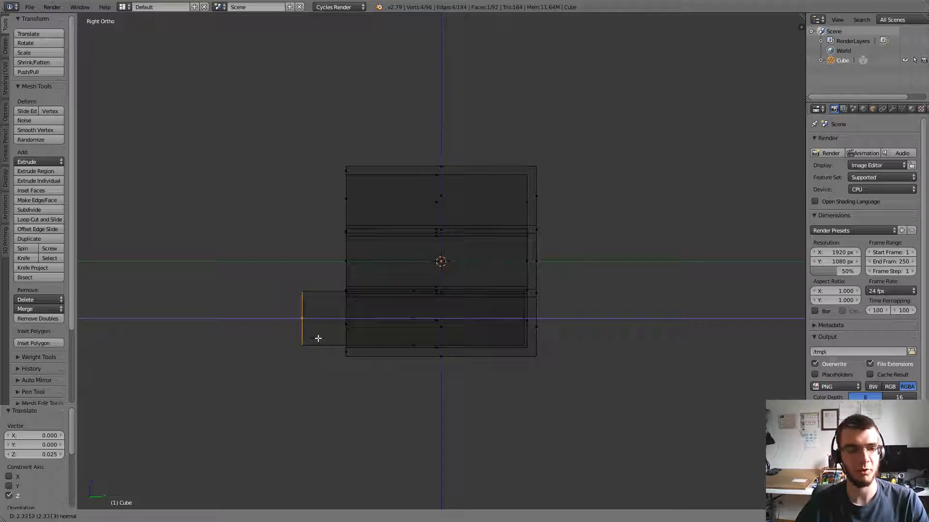
pyautogui.click(346, 347)
# Step: Lower the drawer body's top face 0.051 along Z so it sits below the runners
pyautogui.moveTo(326, 373)
pyautogui.mouseDown(button='middle')
pyautogui.moveTo(315, 384)
pyautogui.moveTo(451, 383)
pyautogui.moveTo(440, 263)
pyautogui.mouseUp(button='middle')
pyautogui.press('z')
pyautogui.scroll(3, 445, 324)
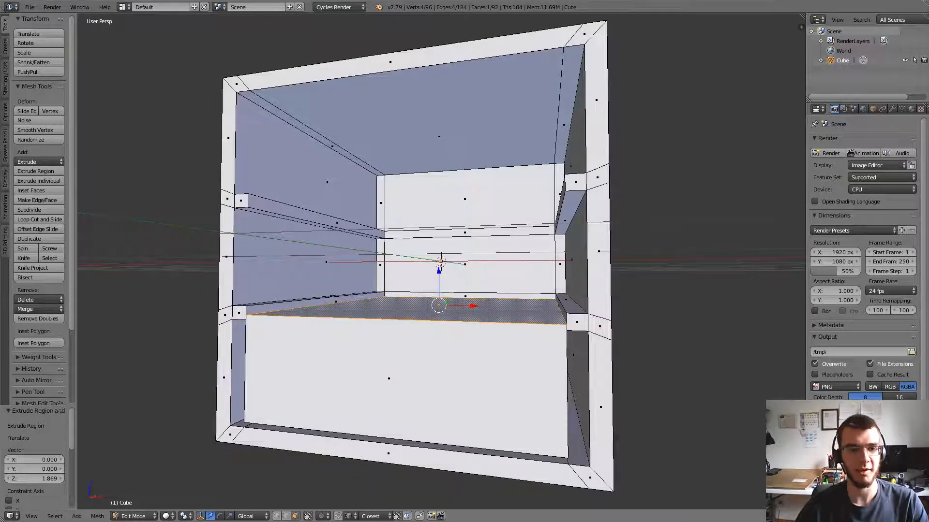
pyautogui.moveTo(439, 269); pyautogui.dragTo(443, 278)
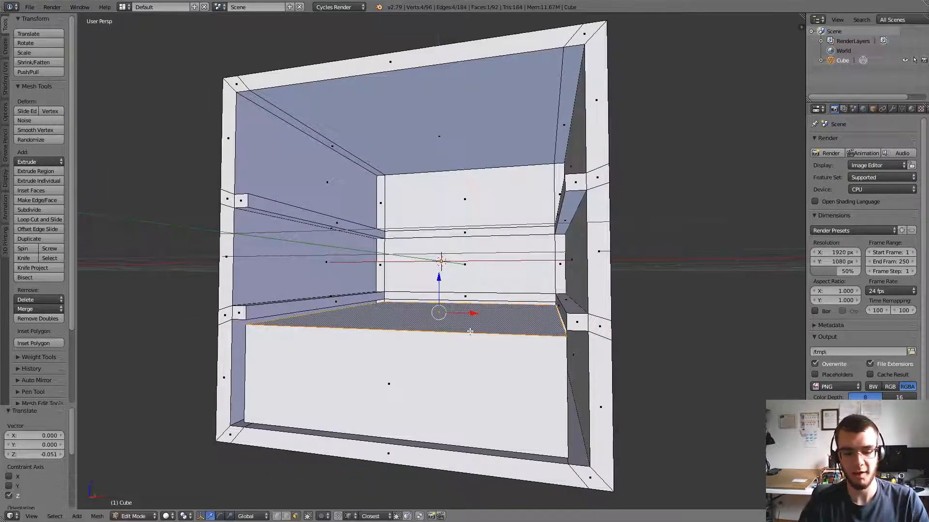
# Step: Select the whole linked drawer body and widen it along X by a factor of 1.071
pyautogui.hotkey('ctrl', 'l')
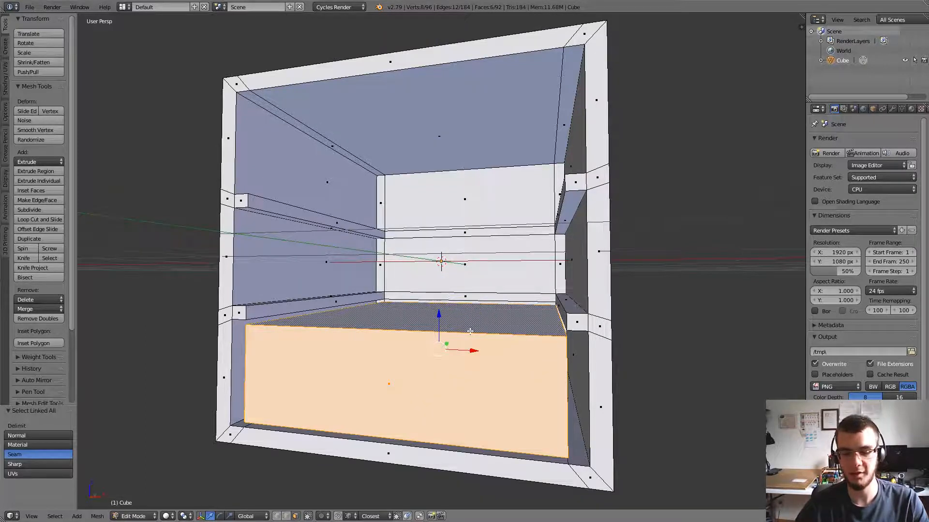
pyautogui.press('KP_1')
pyautogui.scroll(2, 676, 338)
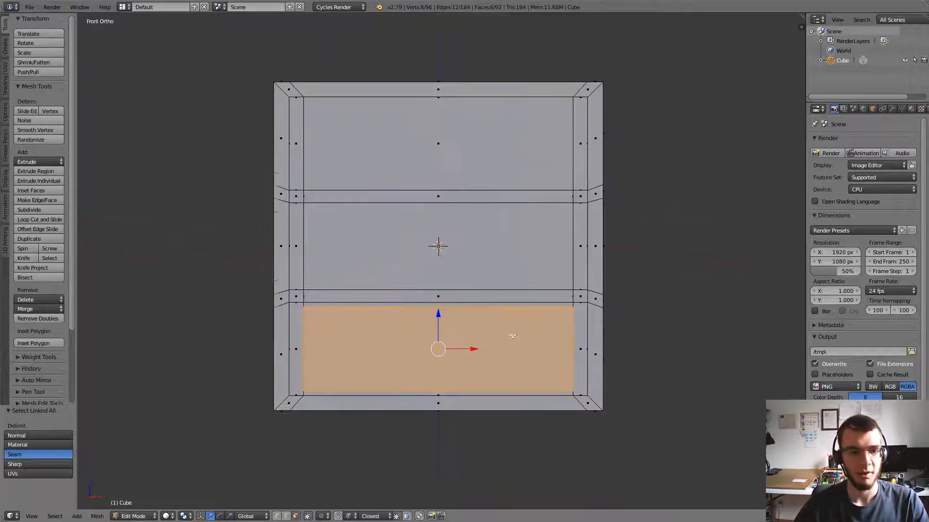
pyautogui.press('s')
pyautogui.press('x')
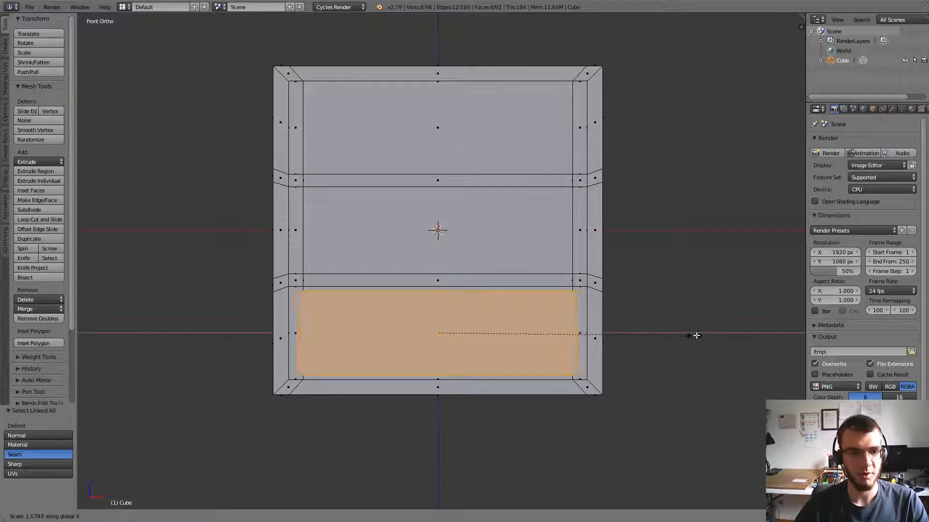
pyautogui.click(699, 335)
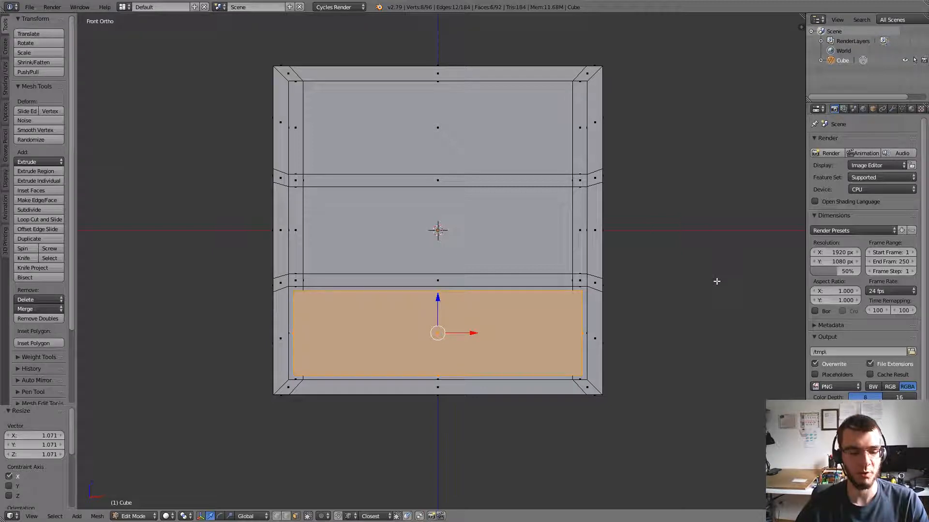
# Step: Fine-tune the drawer body's fit by scaling it 1.006 along X and 1.018 along Z
pyautogui.press('s')
pyautogui.press('x')
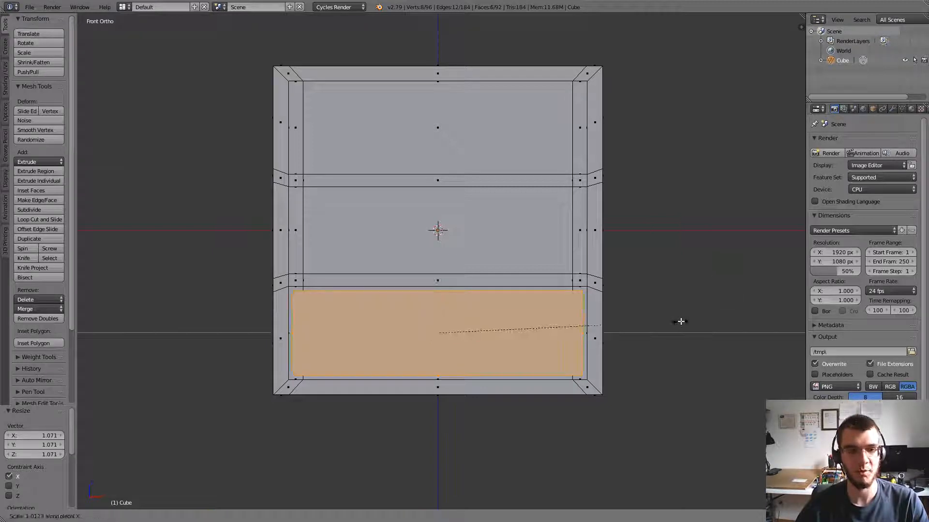
pyautogui.click(679, 322)
pyautogui.press('s')
pyautogui.press('z')
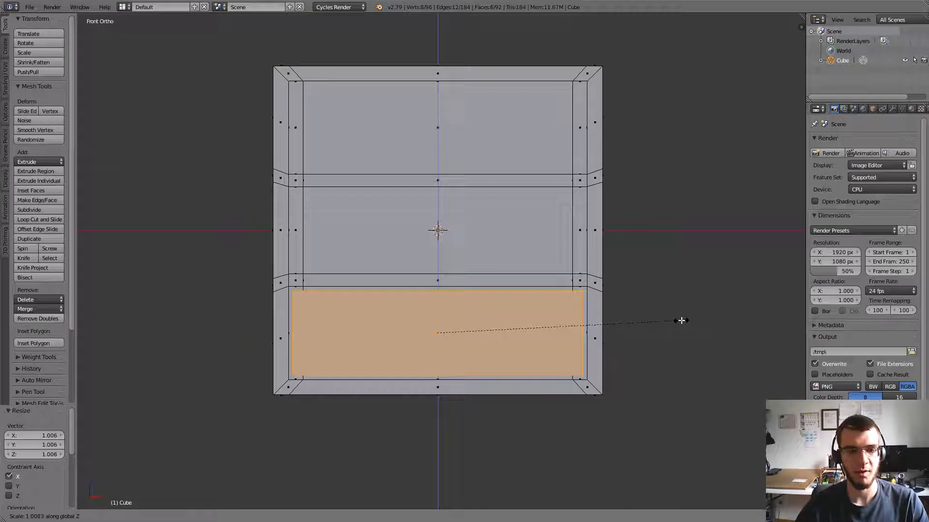
pyautogui.click(683, 320)
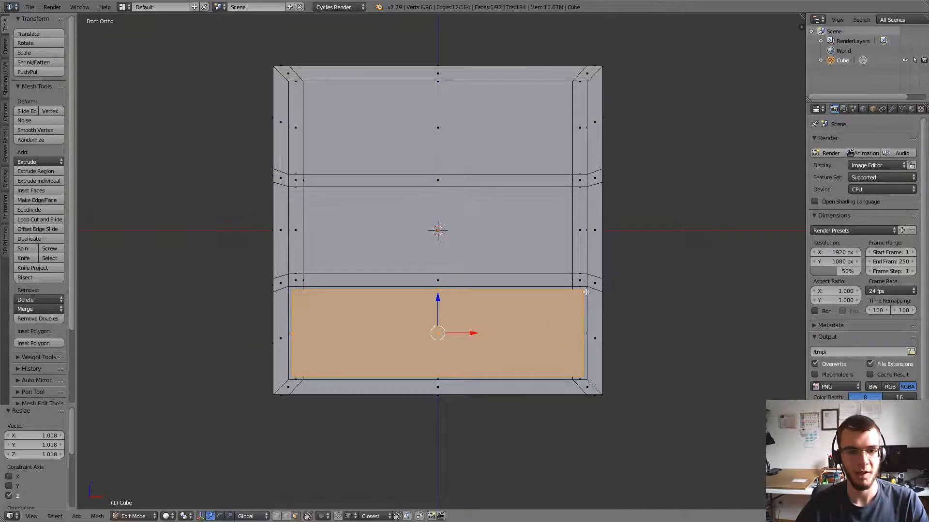
# Step: Inset the drawer body's top face with a thickness of 0.0492 to form the wall rim
pyautogui.moveTo(585, 292); pyautogui.dragTo(582, 307, button='middle')
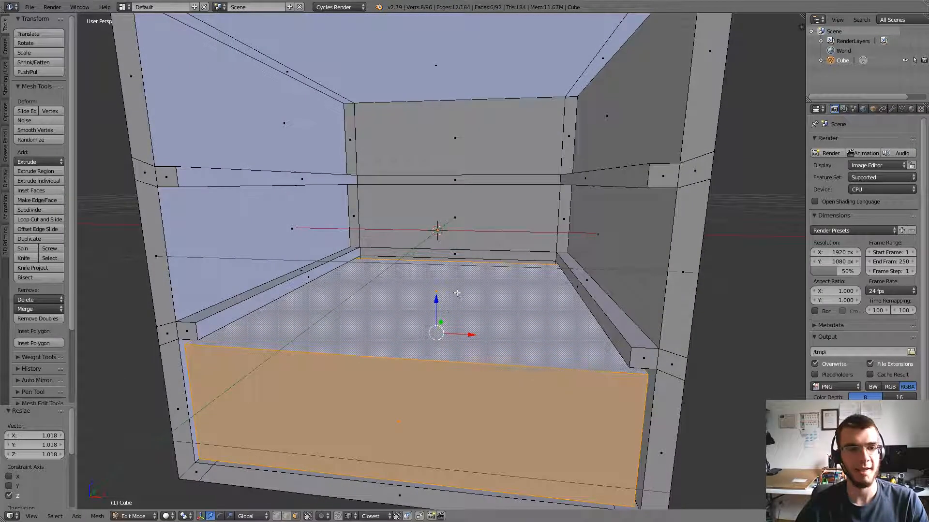
pyautogui.rightClick(457, 292)
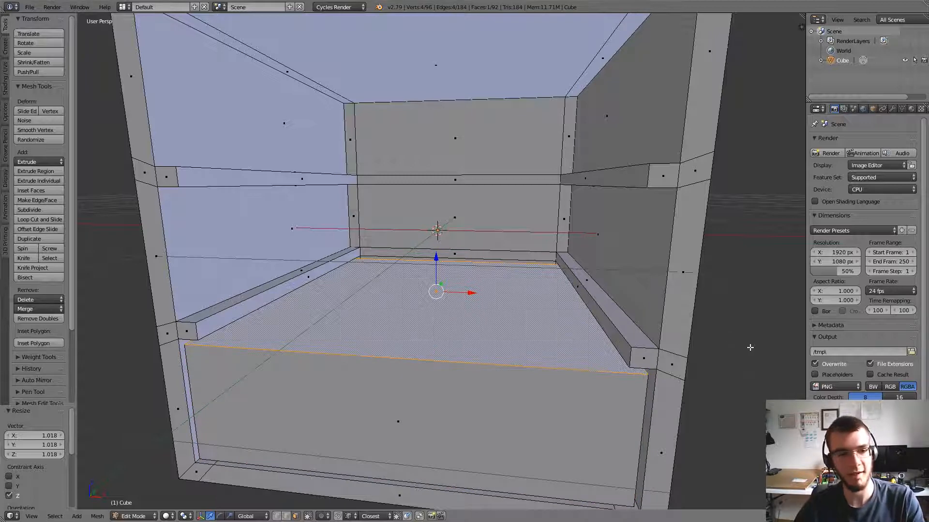
pyautogui.press('i')
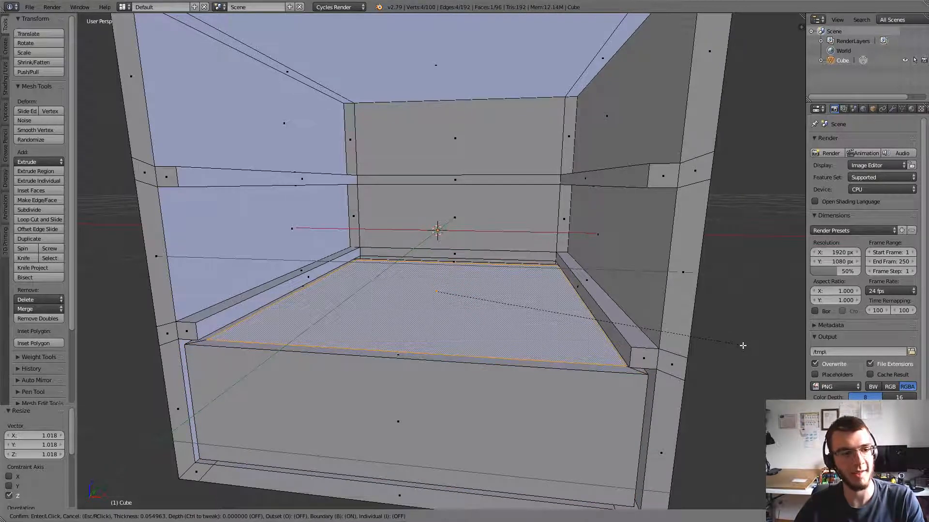
pyautogui.click(742, 348)
# Step: Extrude the inset top face 0.466 downward to hollow out the drawer
pyautogui.scroll(-5, 709, 352)
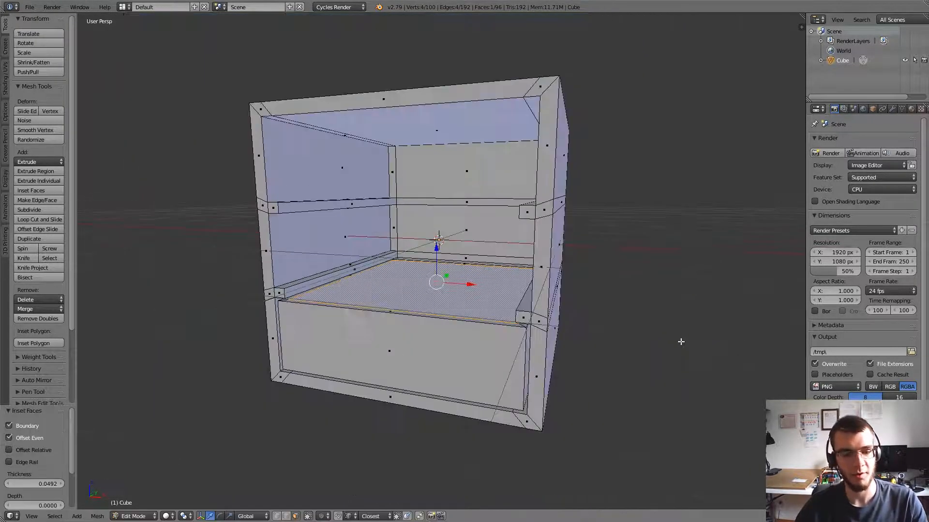
pyautogui.press('KP_1')
pyautogui.press('z')
pyautogui.scroll(1, 646, 315)
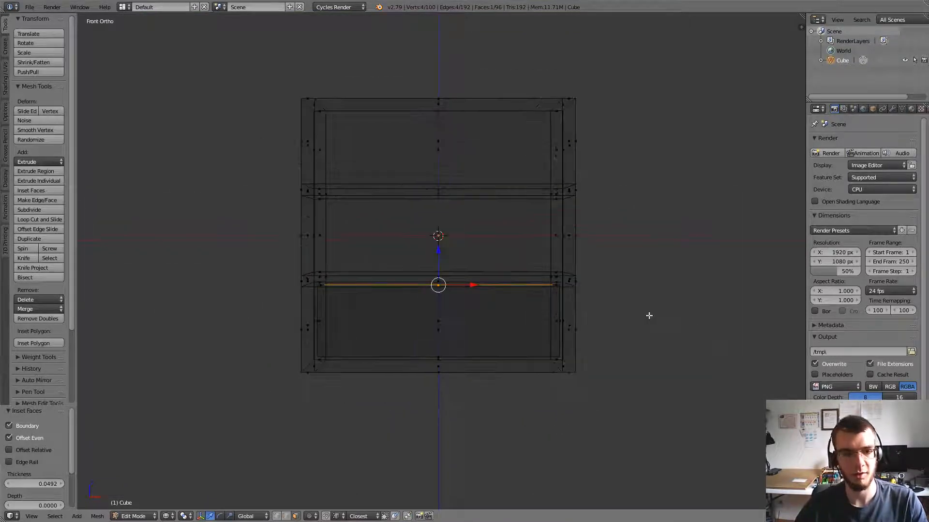
pyautogui.press('e')
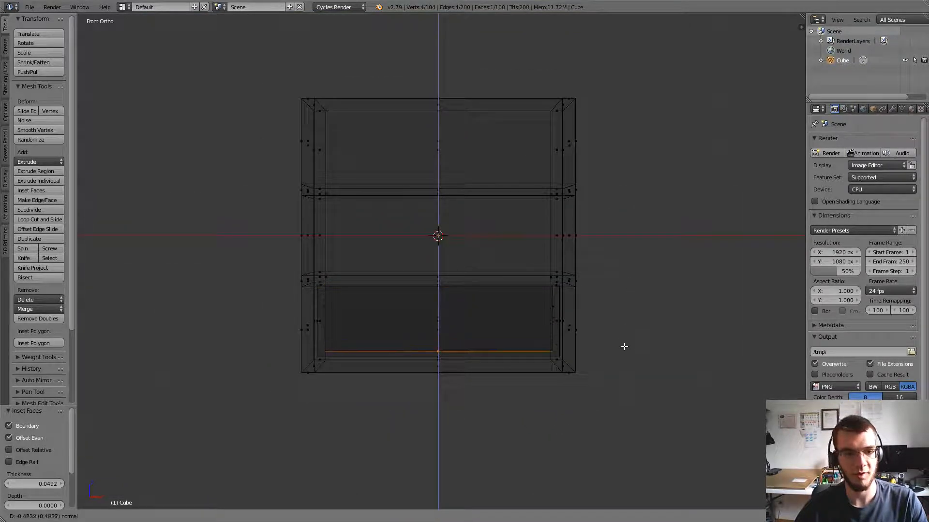
pyautogui.click(625, 343)
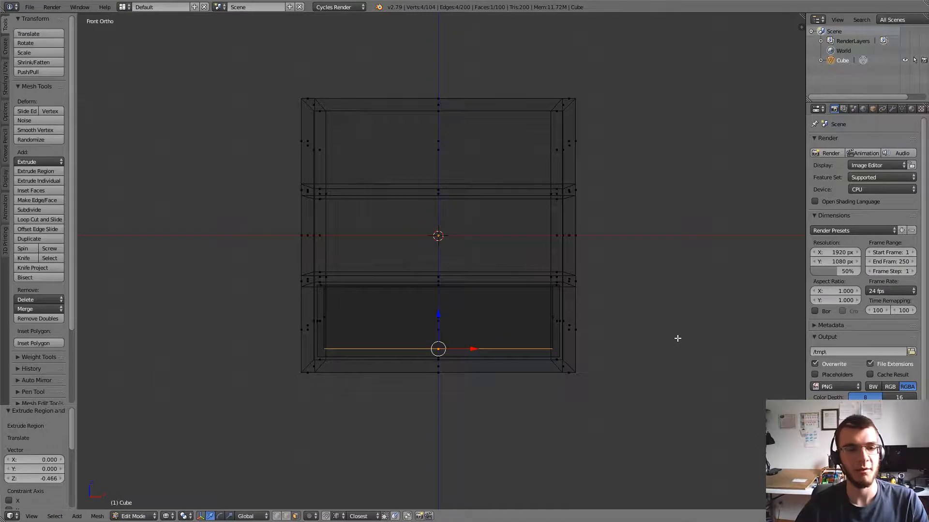
# Step: Add two vertical loop cuts across the drawer front and scale them along X by 0.535
pyautogui.moveTo(677, 339); pyautogui.dragTo(483, 358, button='middle')
pyautogui.press('z')
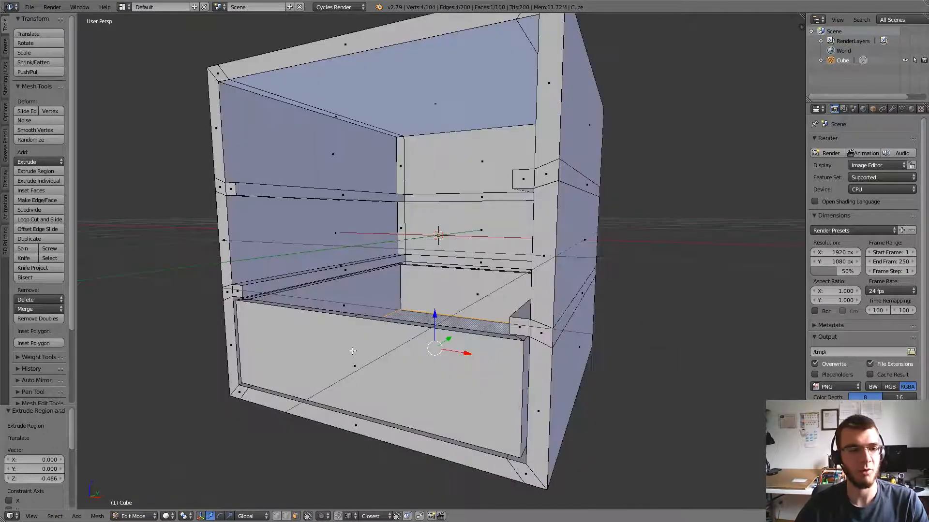
pyautogui.moveTo(368, 351); pyautogui.dragTo(391, 351, button='middle')
pyautogui.hotkey('ctrl', 'r')
pyautogui.scroll(1, 393, 325)
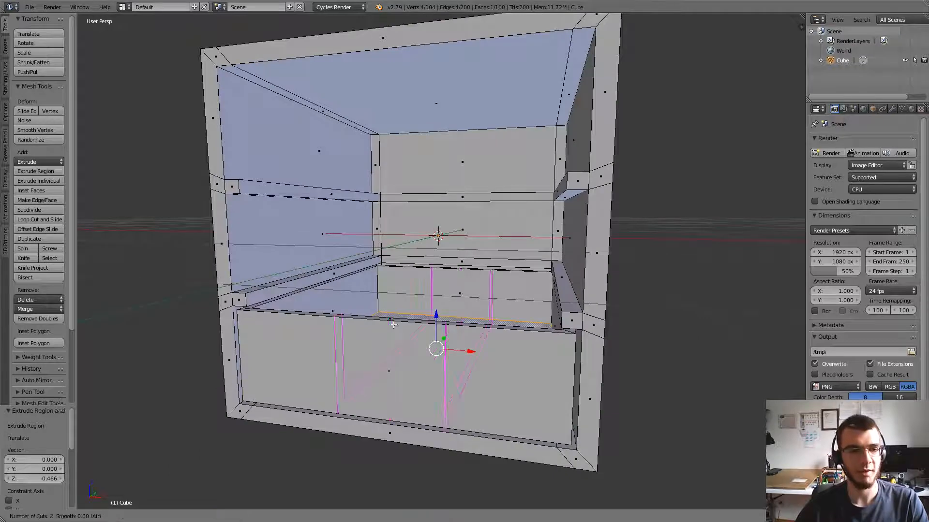
pyautogui.click(393, 325)
pyautogui.rightClick(432, 352)
pyautogui.moveTo(432, 352); pyautogui.dragTo(465, 346, button='middle')
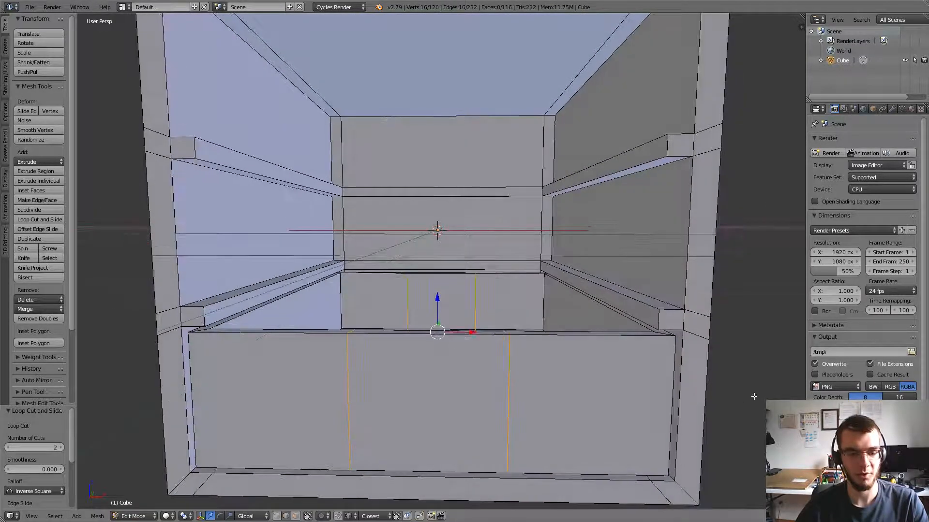
pyautogui.press('s')
pyautogui.press('x')
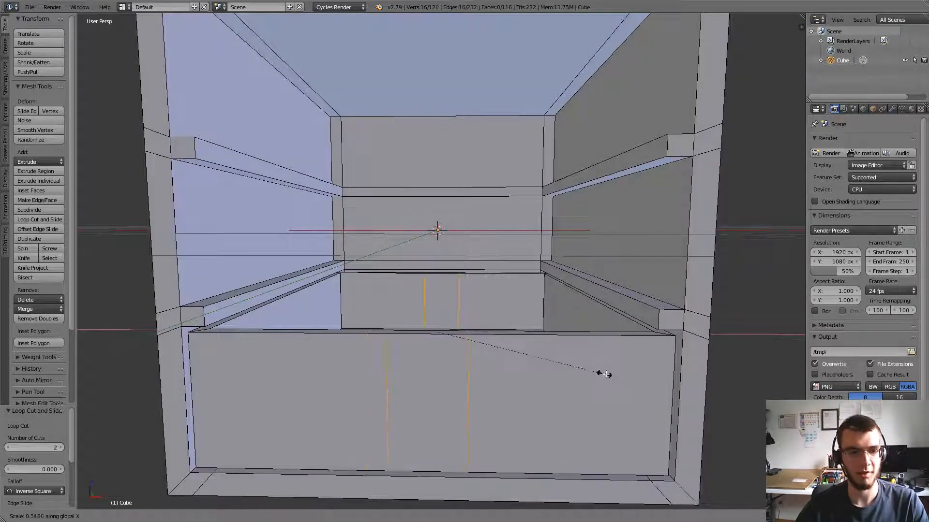
pyautogui.click(612, 374)
# Step: Add two horizontal loop cuts around the drawer and scale them along Z by 1.313
pyautogui.scroll(-4, 435, 351)
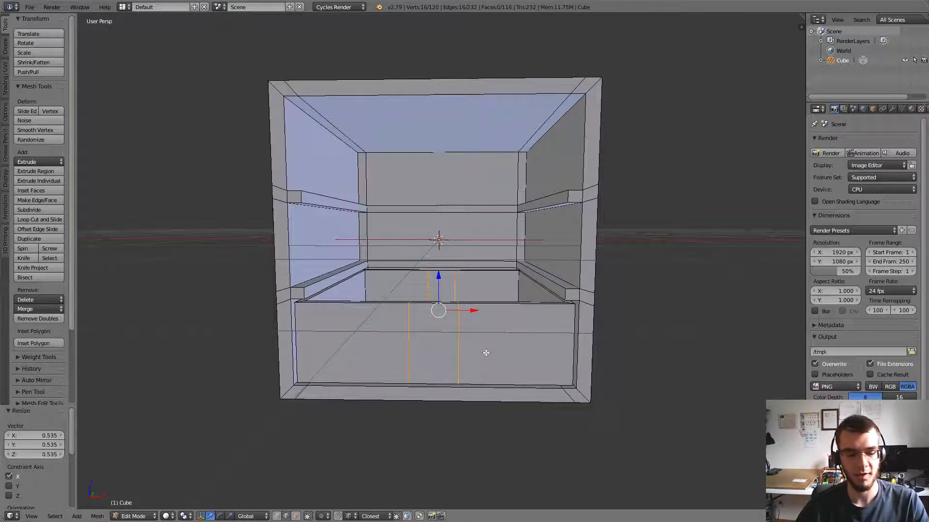
pyautogui.hotkey('ctrl', 'r')
pyautogui.scroll(2, 570, 343)
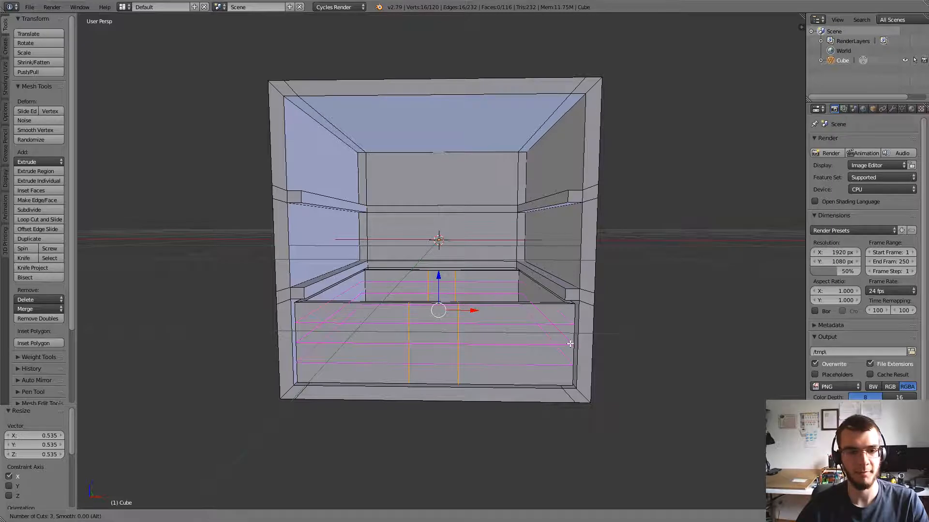
pyautogui.scroll(-1, 571, 343)
pyautogui.click(571, 343)
pyautogui.rightClick(571, 343)
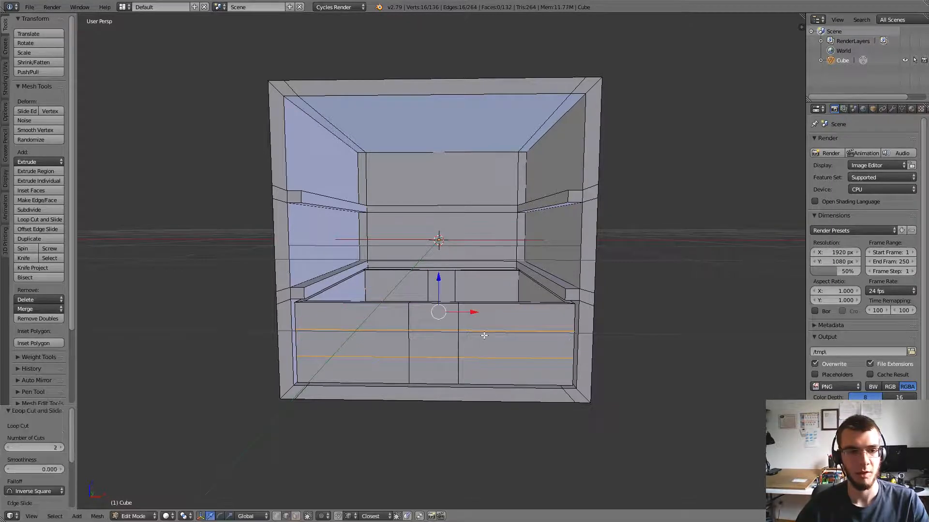
pyautogui.press('s')
pyautogui.press('z')
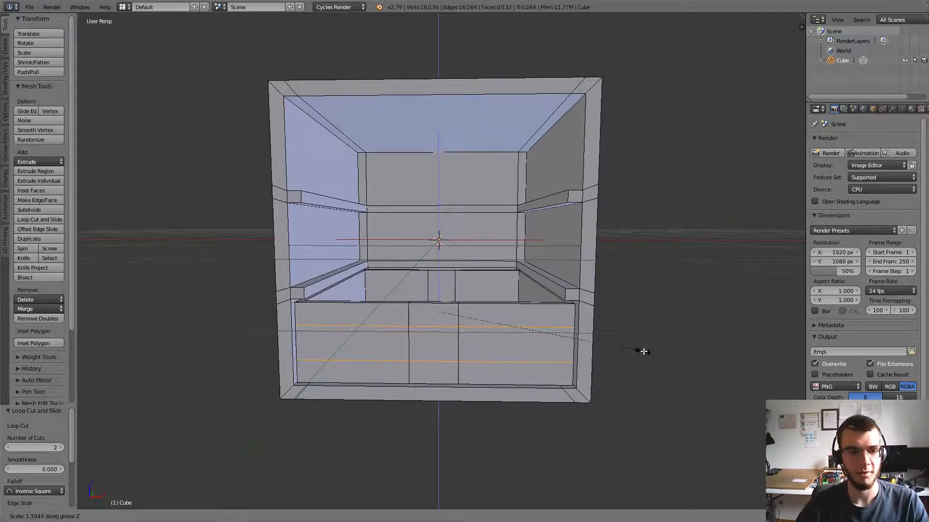
pyautogui.click(643, 353)
# Step: Select both vertical edge loops on the drawer and bring them closer along X, scaling by 0.622 and again by 0.757
pyautogui.keyDown('alt'); pyautogui.rightClick(476, 341); pyautogui.keyUp('alt')
pyautogui.keyDown('alt'); pyautogui.keyDown('shift'); pyautogui.rightClick(410, 340); pyautogui.keyUp('shift'); pyautogui.keyUp('alt')
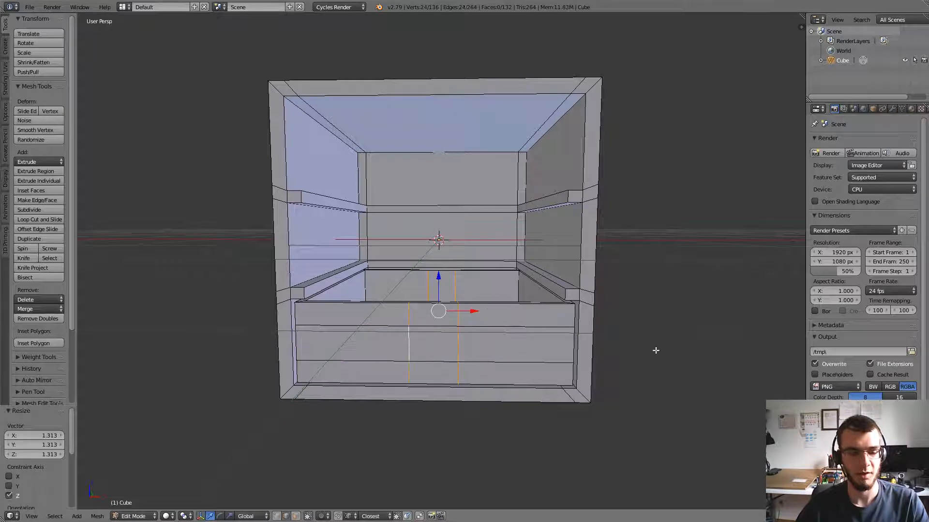
pyautogui.press('s')
pyautogui.press('x')
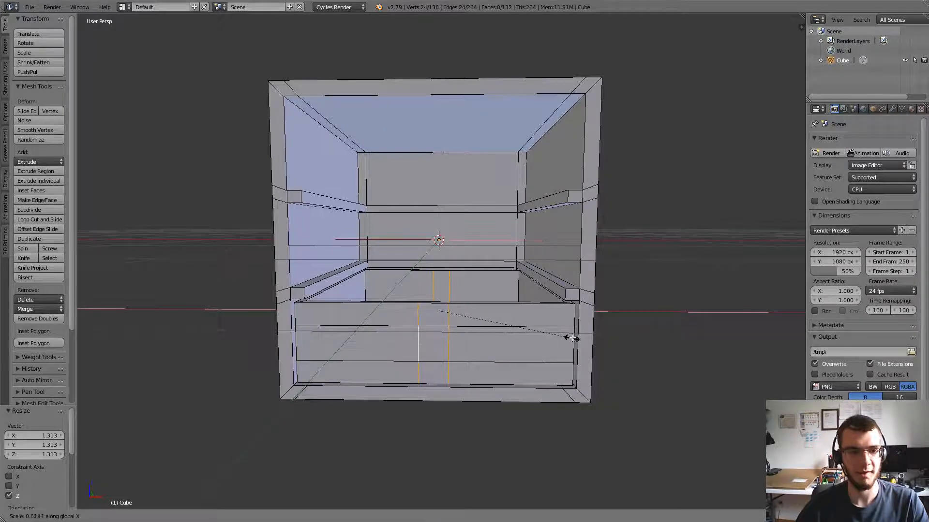
pyautogui.click(573, 337)
pyautogui.press('s')
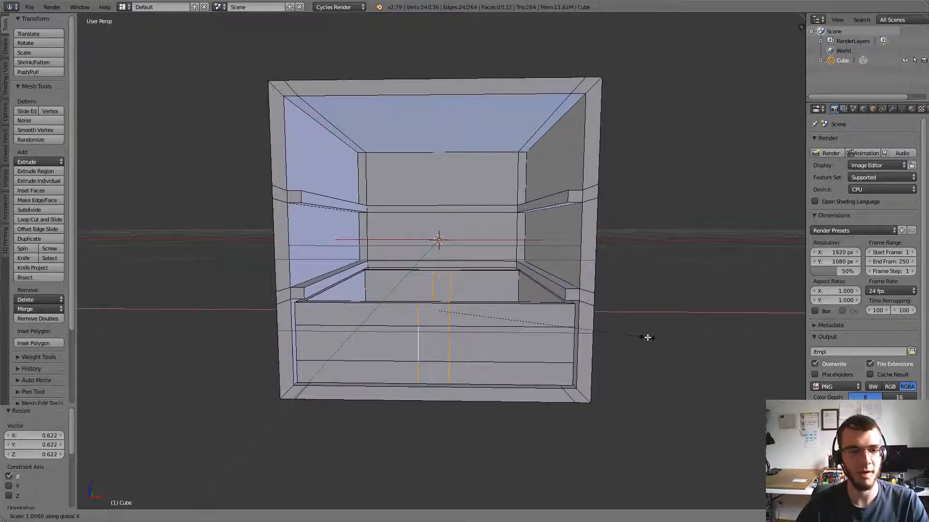
pyautogui.click(589, 327)
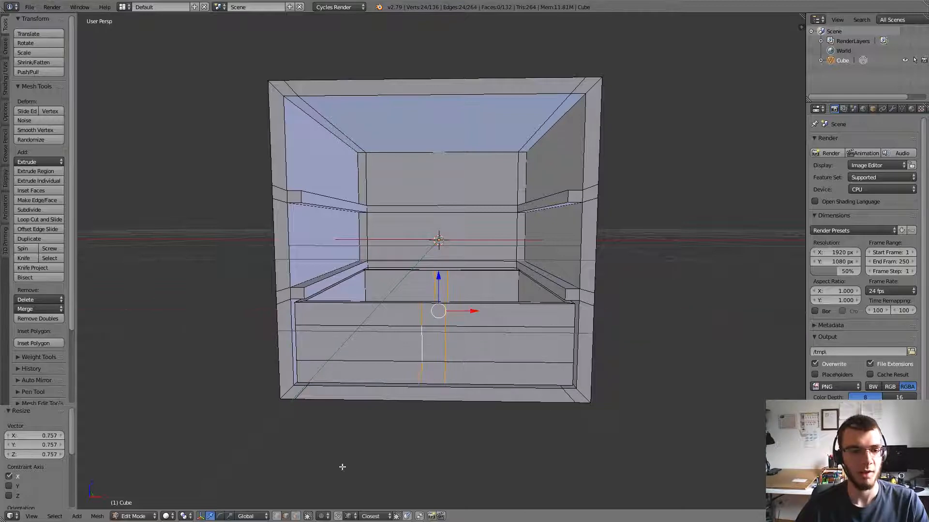
# Step: Extrude the small center face of the drawer front 0.124 outward as the base of a handle
pyautogui.click(295, 516)
pyautogui.click(430, 352)
pyautogui.moveTo(453, 366); pyautogui.dragTo(573, 387, button='middle')
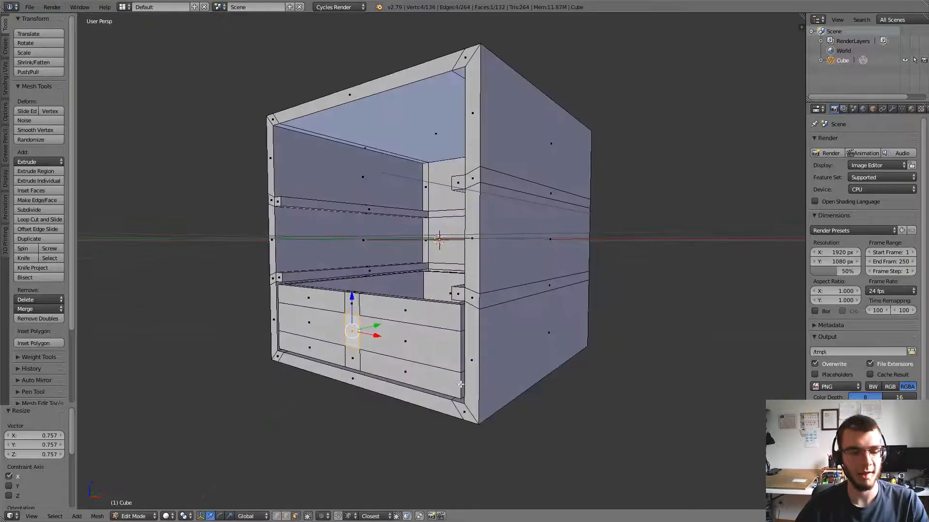
pyautogui.press('e')
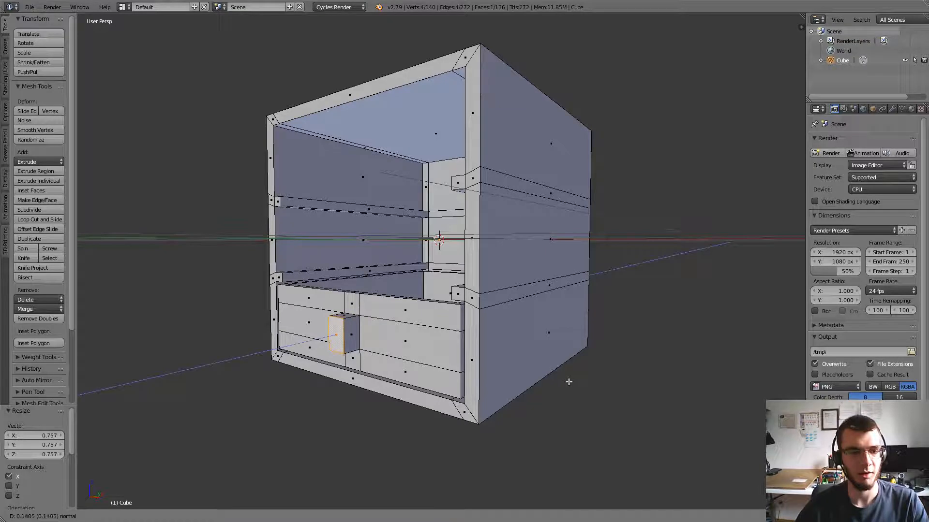
pyautogui.click(570, 384)
pyautogui.moveTo(570, 388); pyautogui.dragTo(587, 342, button='middle')
pyautogui.scroll(2, 529, 360)
pyautogui.moveTo(529, 361); pyautogui.dragTo(569, 370, button='middle')
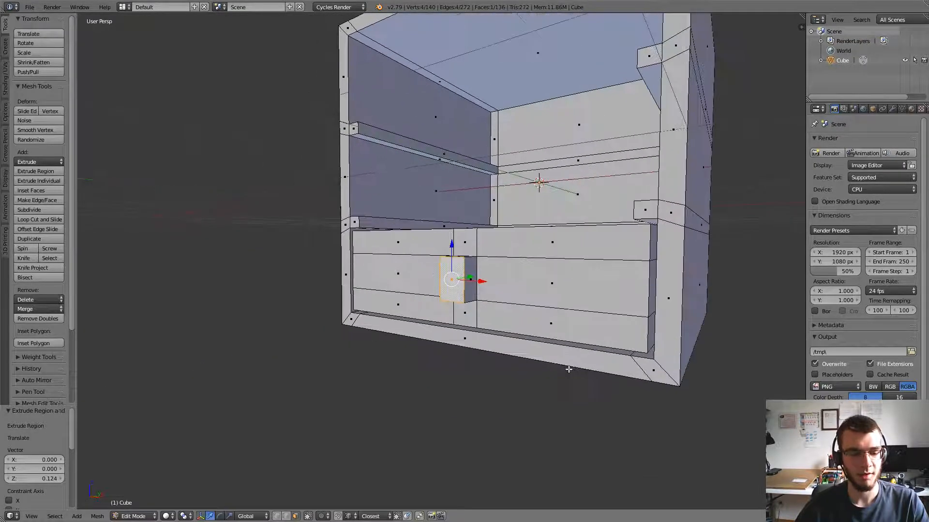
# Step: Scale the outer face of the drawer handle along Z by 0.413
pyautogui.press('s')
pyautogui.press('z')
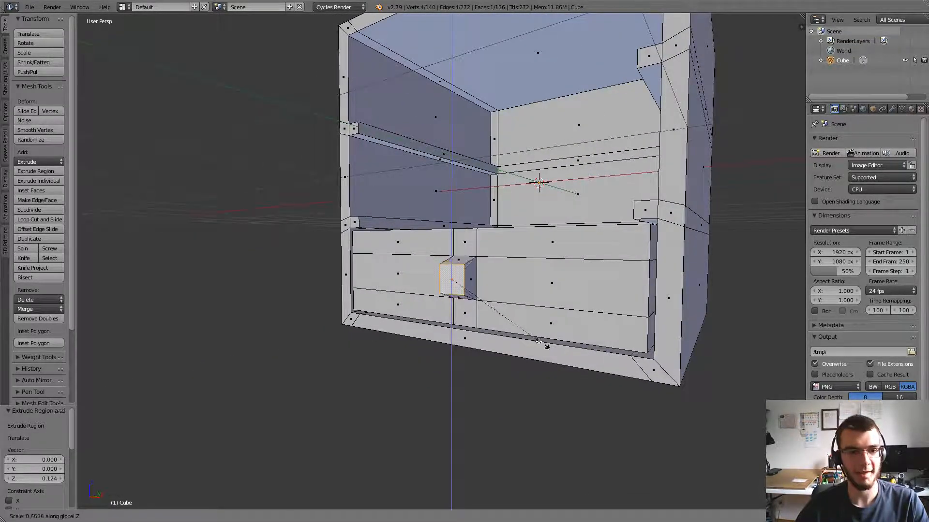
pyautogui.click(514, 318)
# Step: Select both horizontal edge loops on the drawer and spread them apart along Z by a factor of 1.336
pyautogui.scroll(2, 450, 340)
pyautogui.moveTo(449, 340); pyautogui.dragTo(399, 406, button='middle')
pyautogui.click(285, 516)
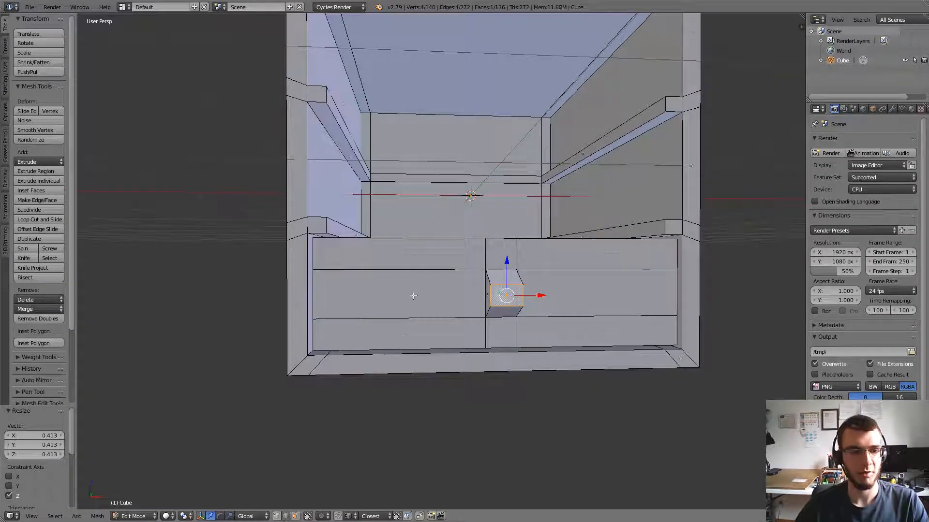
pyautogui.keyDown('alt'); pyautogui.click(431, 271); pyautogui.keyUp('alt')
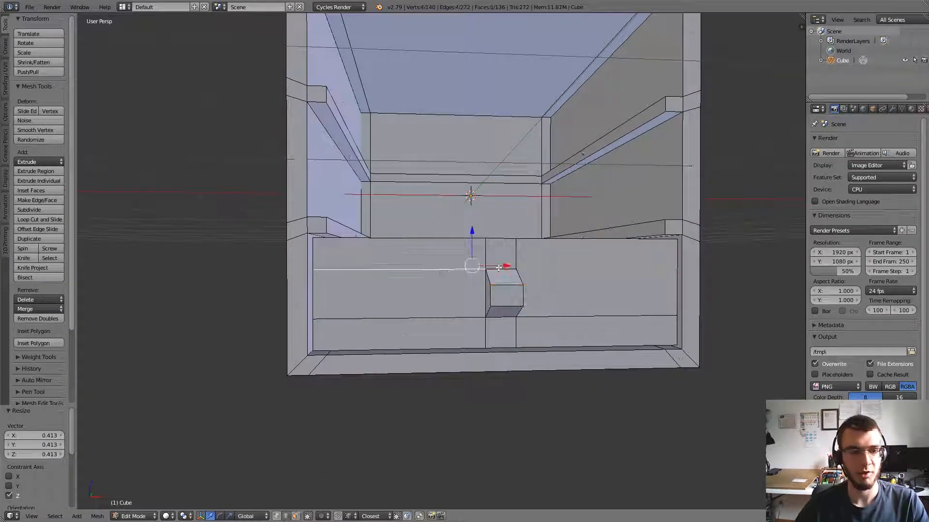
pyautogui.keyDown('alt'); pyautogui.keyDown('shift'); pyautogui.click(501, 318); pyautogui.keyUp('shift'); pyautogui.keyUp('alt')
pyautogui.press('s')
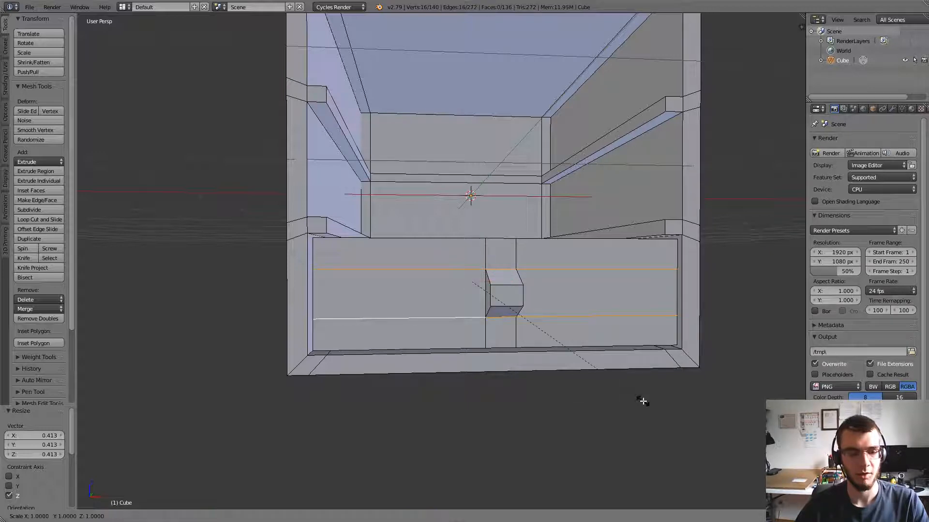
pyautogui.click(719, 408)
pyautogui.moveTo(719, 408); pyautogui.dragTo(334, 489, button='middle')
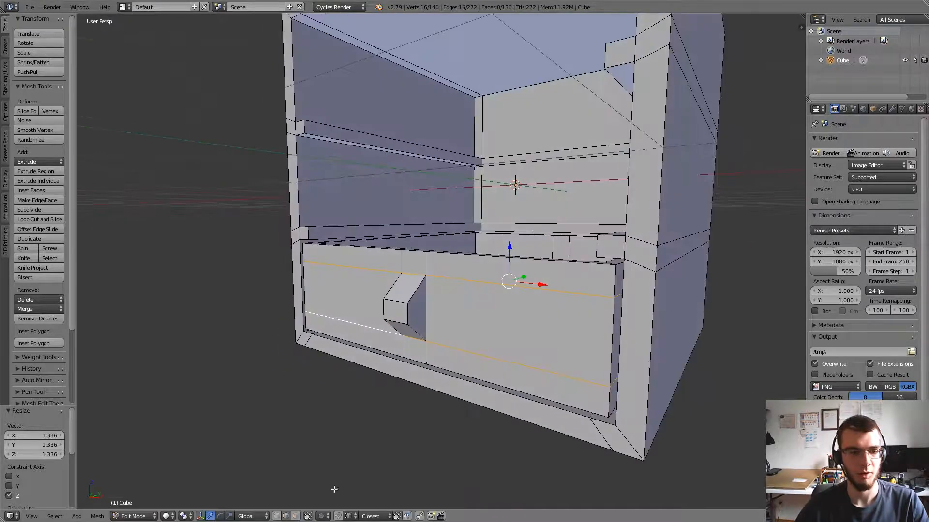
# Step: Select both vertical edge loops beside the drawer handle and scale them along X
pyautogui.moveTo(294, 518); pyautogui.dragTo(383, 308, button='middle')
pyautogui.keyDown('alt'); pyautogui.keyDown('shift'); pyautogui.click(479, 266); pyautogui.keyUp('shift'); pyautogui.keyUp('alt')
pyautogui.press('s')
pyautogui.press('x')
pyautogui.click(639, 388)
# Step: Select the outer face of the drawer handle and move it 0.031 along Y
pyautogui.click(379, 289)
pyautogui.moveTo(383, 309); pyautogui.dragTo(385, 307)
pyautogui.moveTo(385, 306); pyautogui.dragTo(691, 349, button='middle')
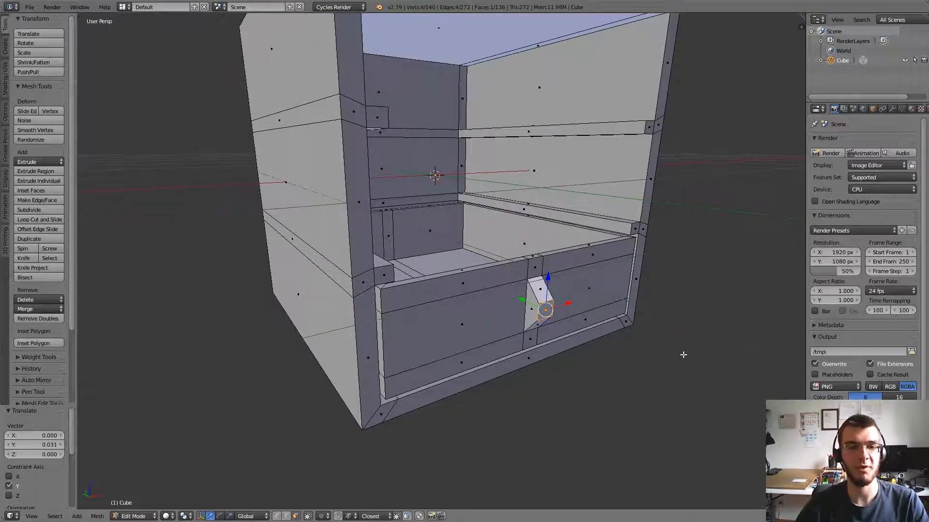
# Step: Duplicate the whole drawer 0.622 up along Z into the middle compartment, and repeat the duplication for the top compartment
pyautogui.moveTo(683, 354); pyautogui.dragTo(717, 148, button='middle')
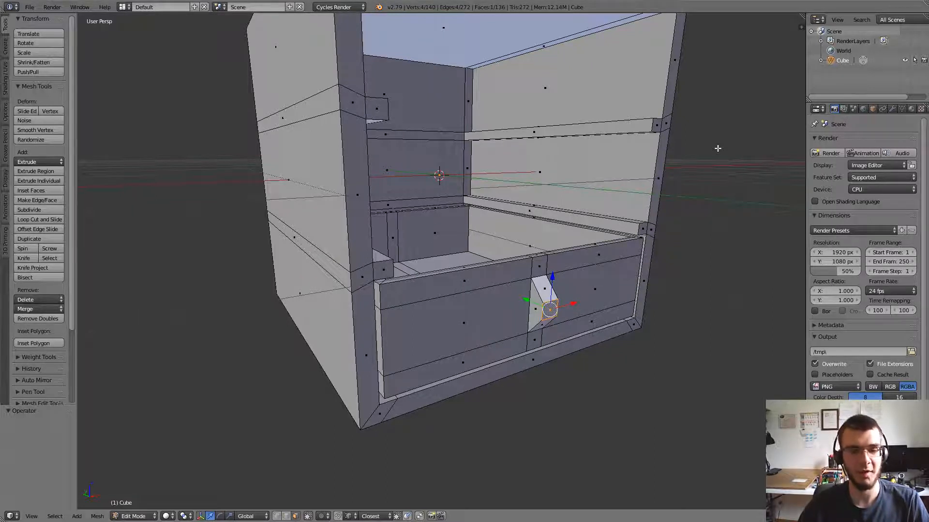
pyautogui.hotkey('ctrl', 'l')
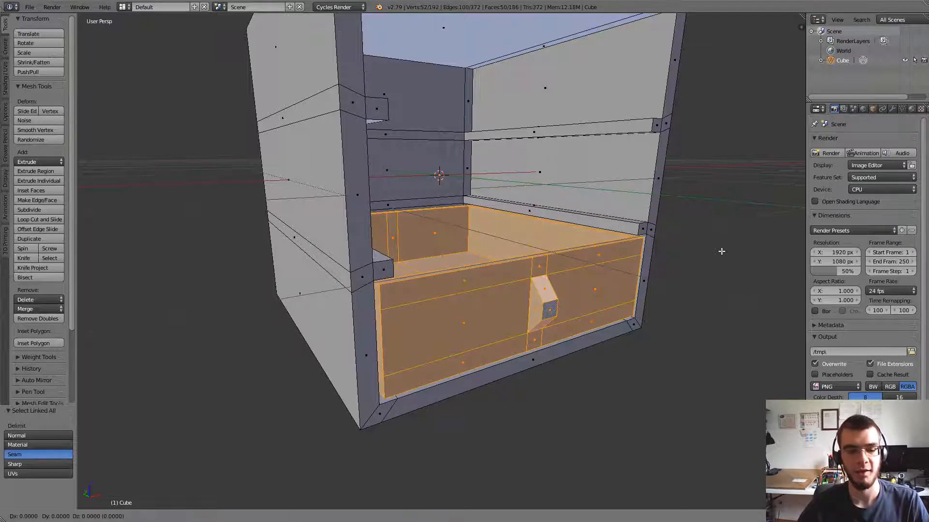
pyautogui.hotkey('shift', 'd')
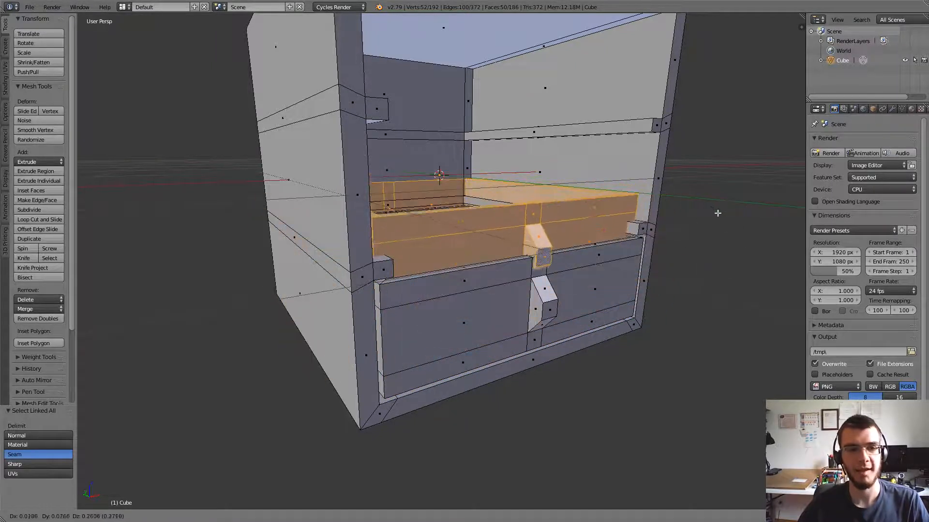
pyautogui.press('z')
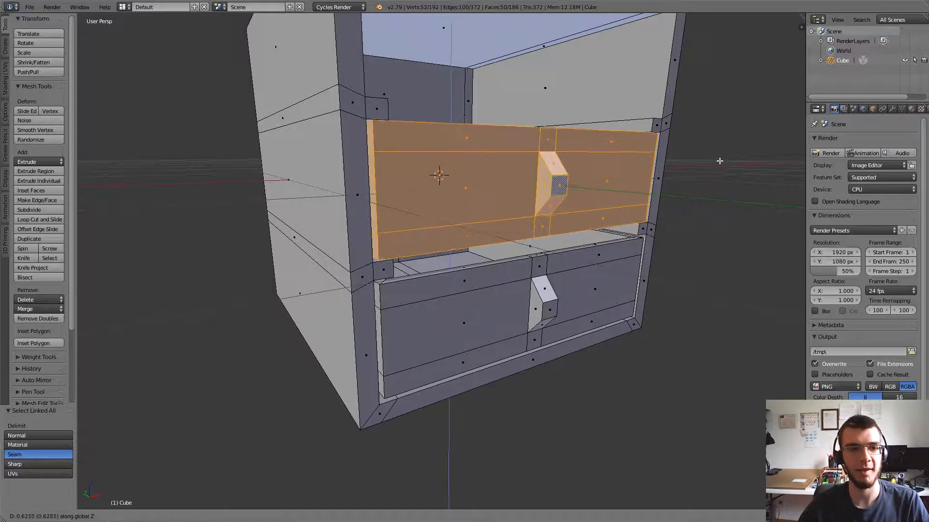
pyautogui.click(720, 162)
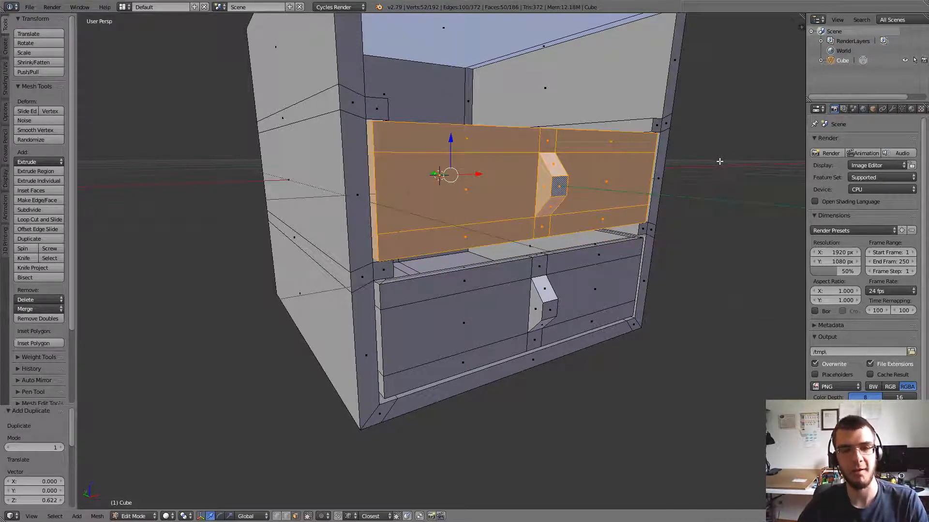
pyautogui.press('F3')
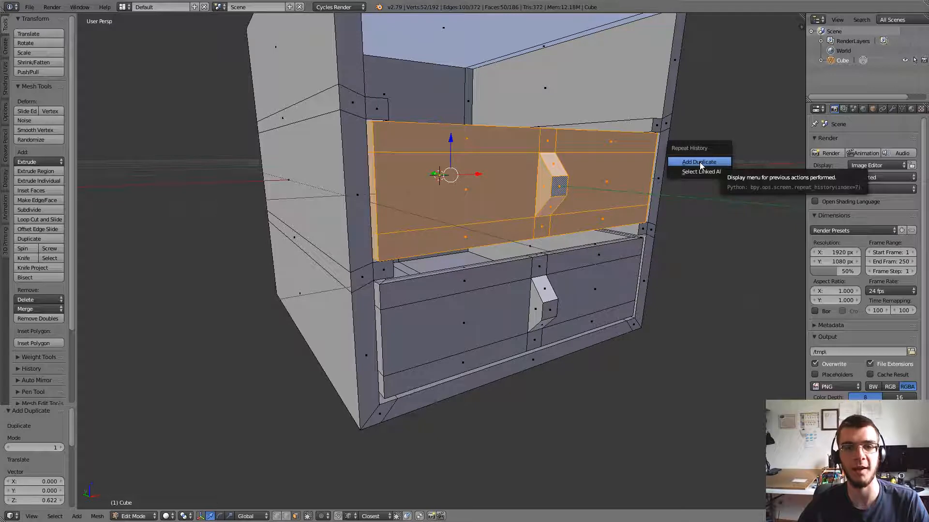
pyautogui.click(699, 162)
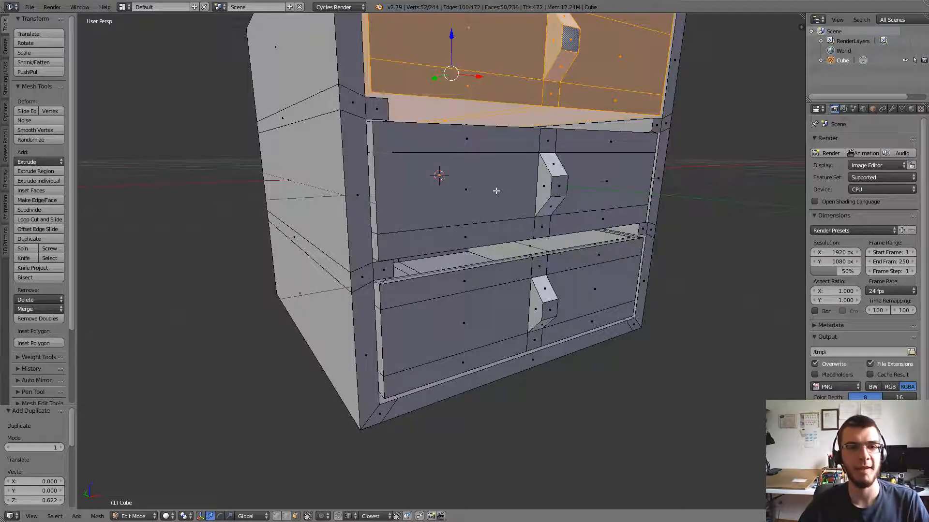
# Step: Select the linked geometry of all three drawers and hide it
pyautogui.keyDown('shift'); pyautogui.rightClick(479, 187); pyautogui.keyUp('shift')
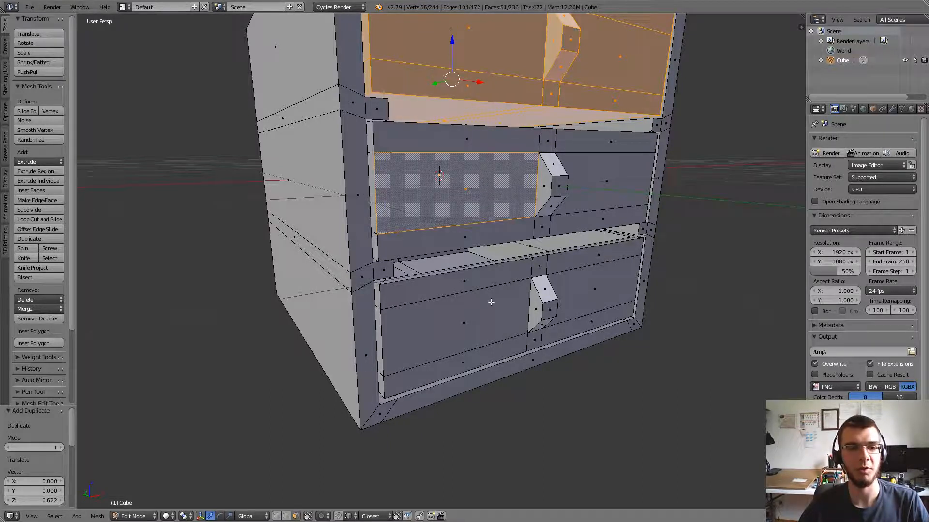
pyautogui.keyDown('shift'); pyautogui.rightClick(493, 327); pyautogui.keyUp('shift')
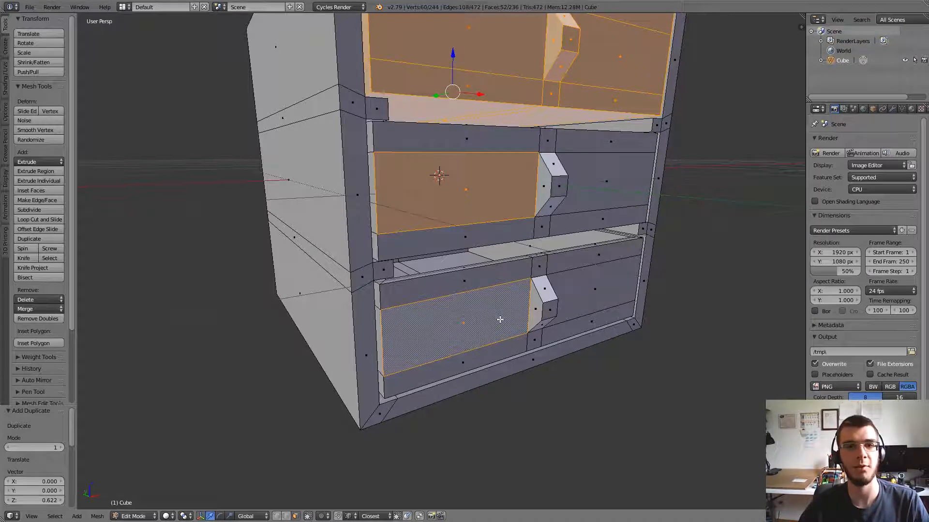
pyautogui.hotkey('ctrl', 'l')
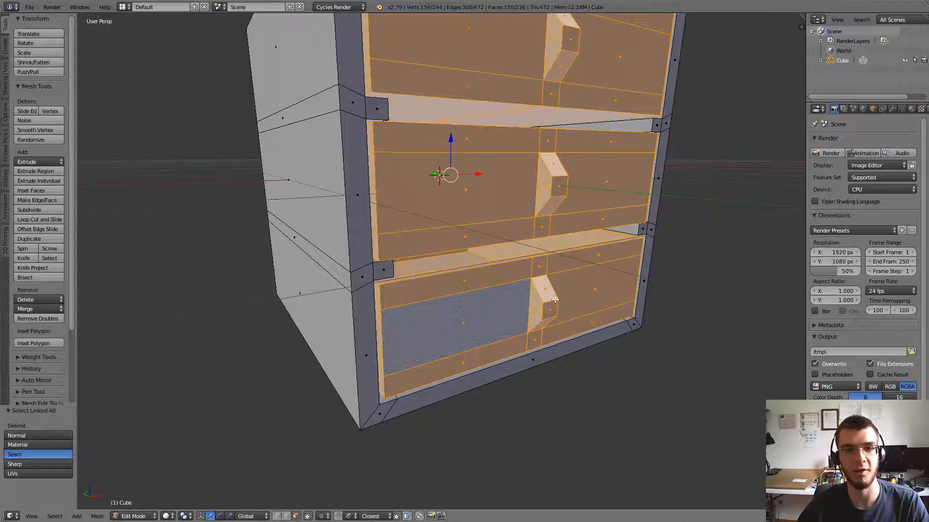
pyautogui.press('h')
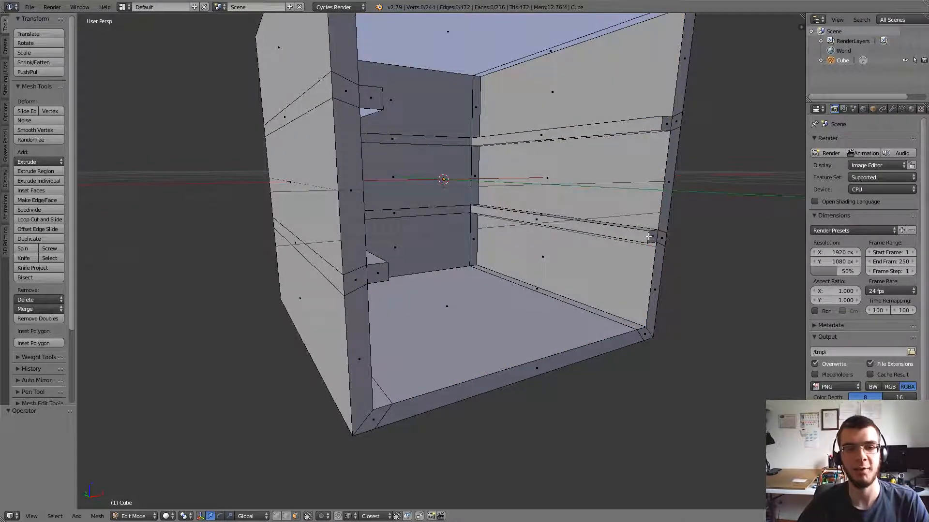
# Step: Select the full lower runner ring with the upper and lower faces of both rails, and move it -0.008 along Z
pyautogui.keyDown('alt'); pyautogui.rightClick(647, 239); pyautogui.keyUp('alt')
pyautogui.moveTo(647, 238); pyautogui.dragTo(511, 271, button='middle')
pyautogui.keyDown('shift'); pyautogui.rightClick(329, 259); pyautogui.keyUp('shift')
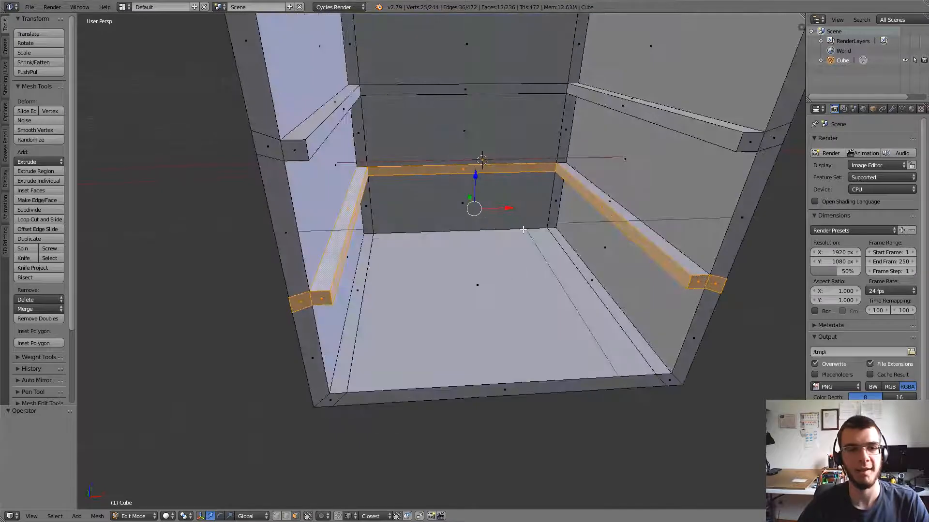
pyautogui.keyDown('shift'); pyautogui.rightClick(619, 213); pyautogui.keyUp('shift')
pyautogui.moveTo(515, 324); pyautogui.dragTo(503, 213, button='middle')
pyautogui.keyDown('shift'); pyautogui.rightClick(338, 240); pyautogui.keyUp('shift')
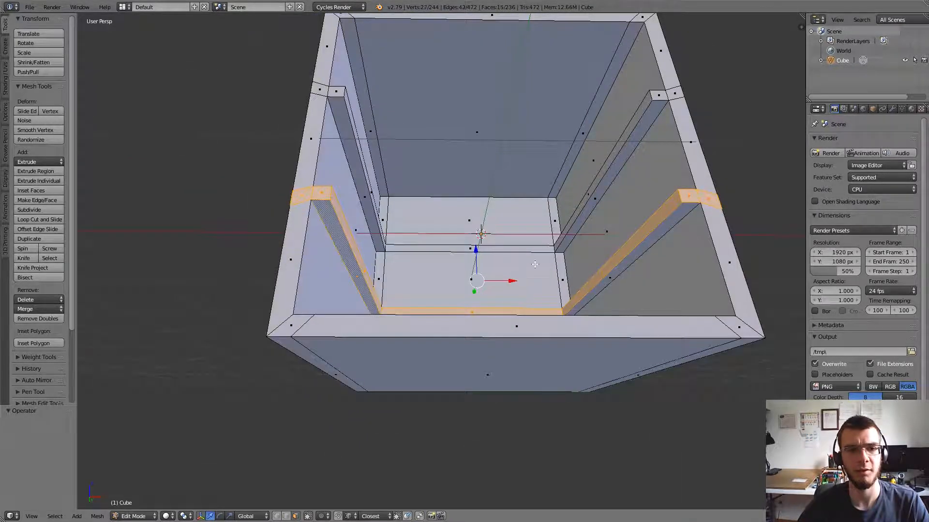
pyautogui.keyDown('shift'); pyautogui.rightClick(635, 249); pyautogui.keyUp('shift')
pyautogui.press('KP_1')
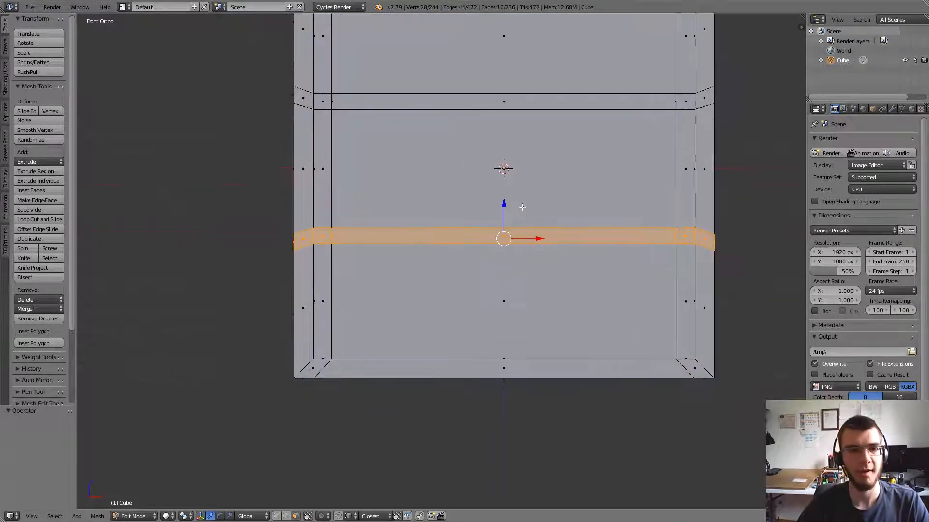
pyautogui.moveTo(503, 204); pyautogui.dragTo(502, 206)
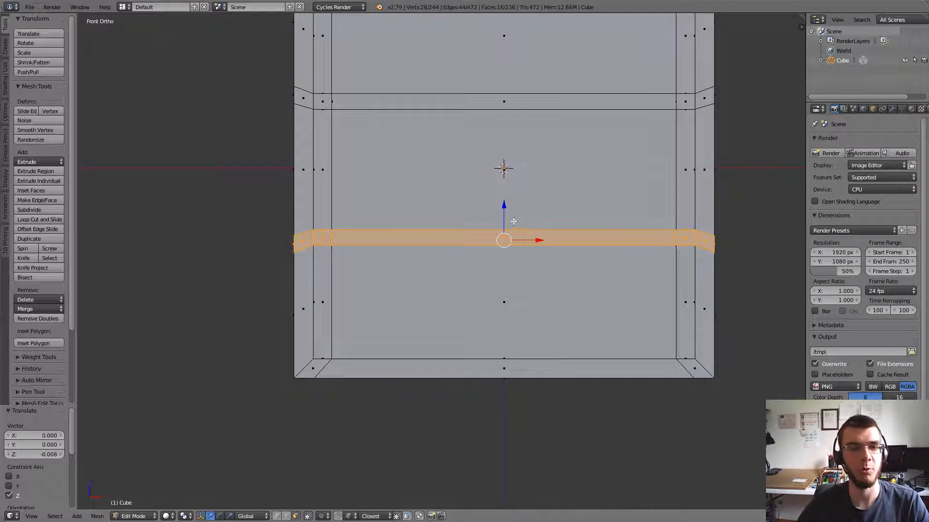
# Step: Select the full upper runner ring with the upper and lower faces of both rails, and raise it slightly along Z
pyautogui.moveTo(401, 208)
pyautogui.mouseDown(button='middle')
pyautogui.moveTo(422, 225)
pyautogui.moveTo(417, 214)
pyautogui.mouseUp(button='middle')
pyautogui.keyDown('alt'); pyautogui.rightClick(407, 206); pyautogui.keyUp('alt')
pyautogui.keyDown('shift'); pyautogui.rightClick(385, 190); pyautogui.keyUp('shift')
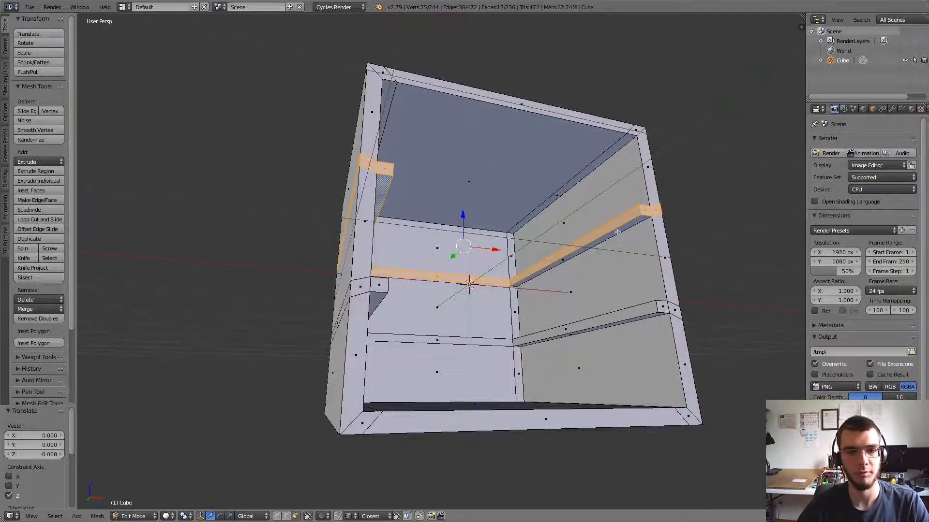
pyautogui.keyDown('shift'); pyautogui.rightClick(617, 232); pyautogui.keyUp('shift')
pyautogui.moveTo(618, 232); pyautogui.dragTo(591, 296, button='middle')
pyautogui.keyDown('shift'); pyautogui.rightClick(646, 241); pyautogui.keyUp('shift')
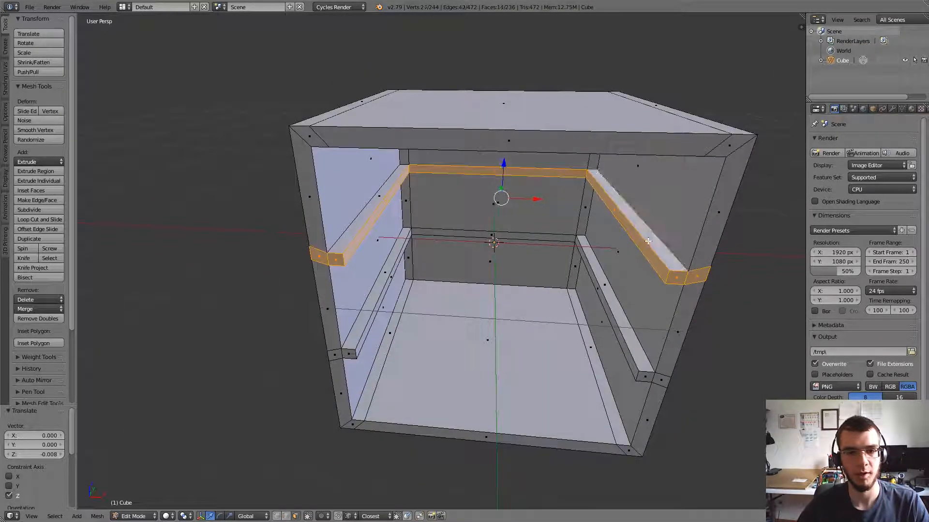
pyautogui.keyDown('shift'); pyautogui.rightClick(378, 208); pyautogui.keyUp('shift')
pyautogui.press('KP_1')
pyautogui.scroll(3, 445, 247)
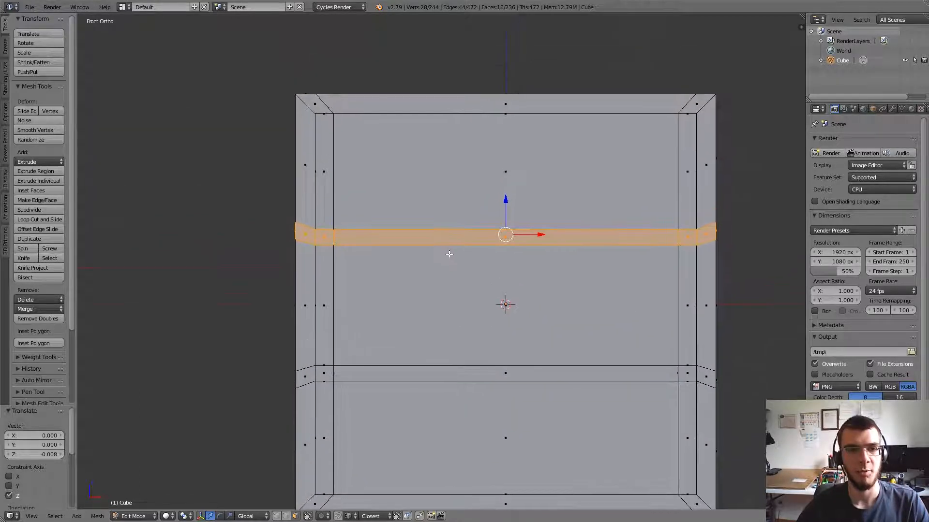
pyautogui.moveTo(505, 199); pyautogui.dragTo(507, 183)
# Step: Reveal the hidden drawers to check their fit against the moved runners, and hide them again
pyautogui.moveTo(435, 259); pyautogui.dragTo(416, 348, button='middle')
pyautogui.press('a')
pyautogui.hotkey('alt', 'h')
pyautogui.scroll(2, 516, 284)
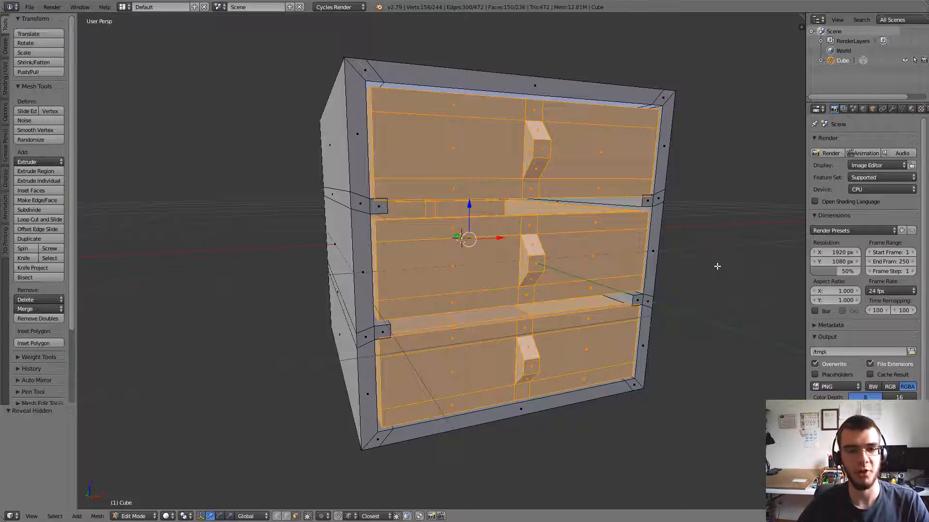
pyautogui.press('h')
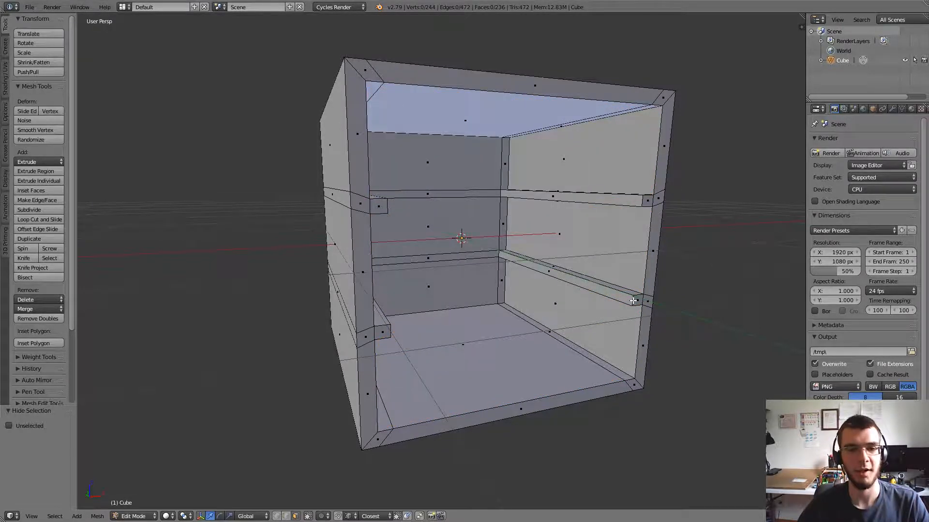
# Step: Select the full lower runner ring, including the upper and lower faces of both side rails
pyautogui.hotkey('alt', 'h')
pyautogui.moveTo(632, 300); pyautogui.dragTo(580, 283, button='middle')
pyautogui.keyDown('shift'); pyautogui.rightClick(600, 277); pyautogui.keyUp('shift')
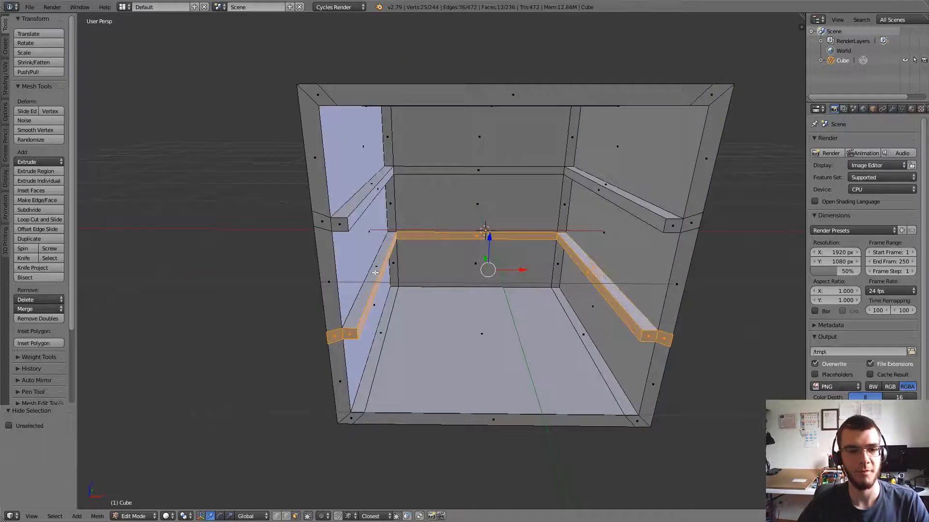
pyautogui.keyDown('shift'); pyautogui.rightClick(376, 273); pyautogui.keyUp('shift')
pyautogui.moveTo(376, 277); pyautogui.dragTo(383, 232, button='middle')
pyautogui.keyDown('shift'); pyautogui.rightClick(360, 290); pyautogui.keyUp('shift')
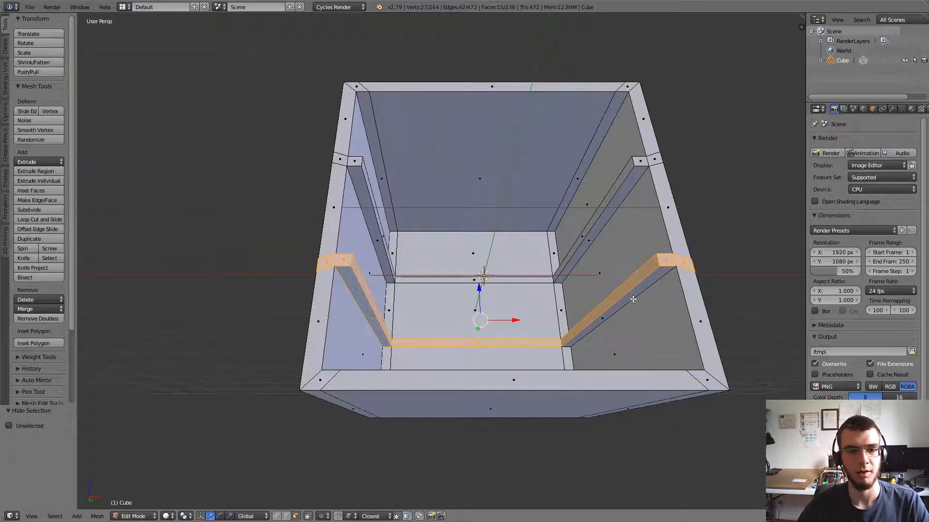
pyautogui.keyDown('shift'); pyautogui.rightClick(630, 298); pyautogui.keyUp('shift')
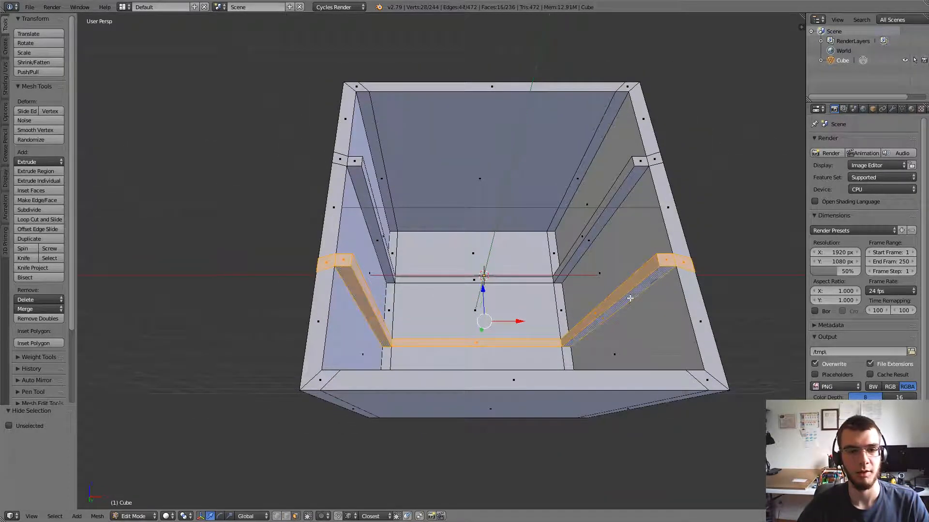
# Step: Create a vertex group named "Rail du bas" and assign the selected lower runner faces to it
pyautogui.click(900, 108)
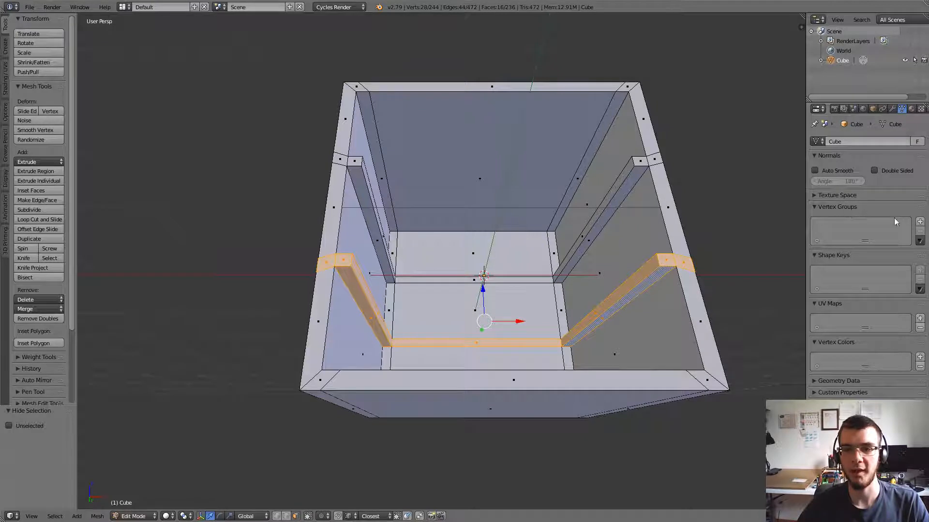
pyautogui.click(919, 221)
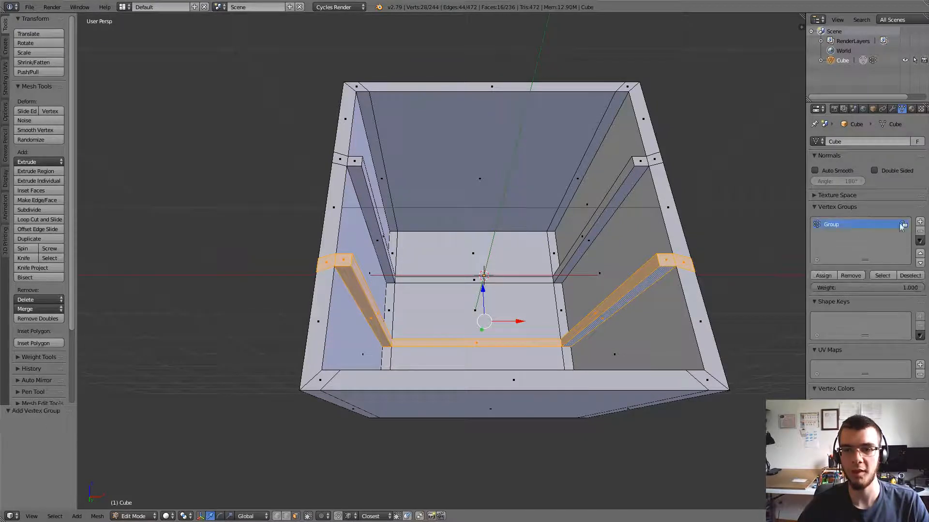
pyautogui.doubleClick(835, 225)
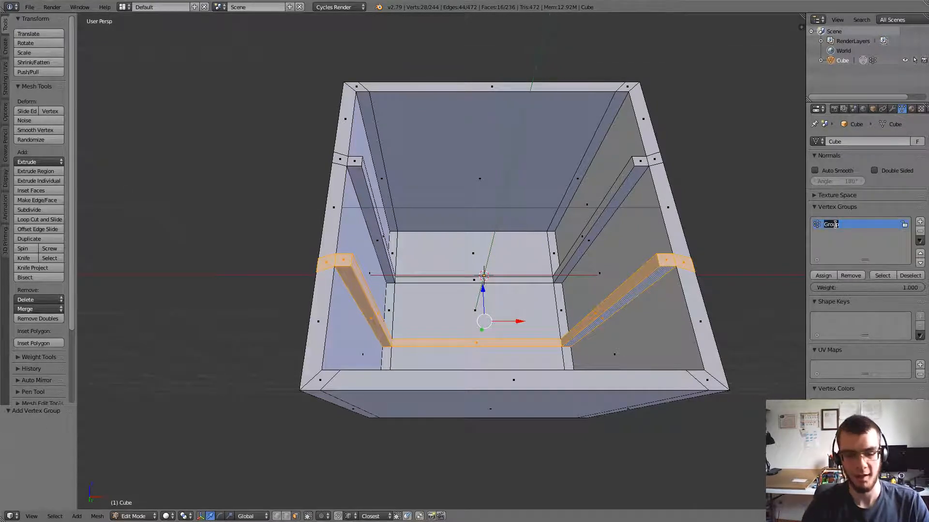
pyautogui.write('Rail Gu')
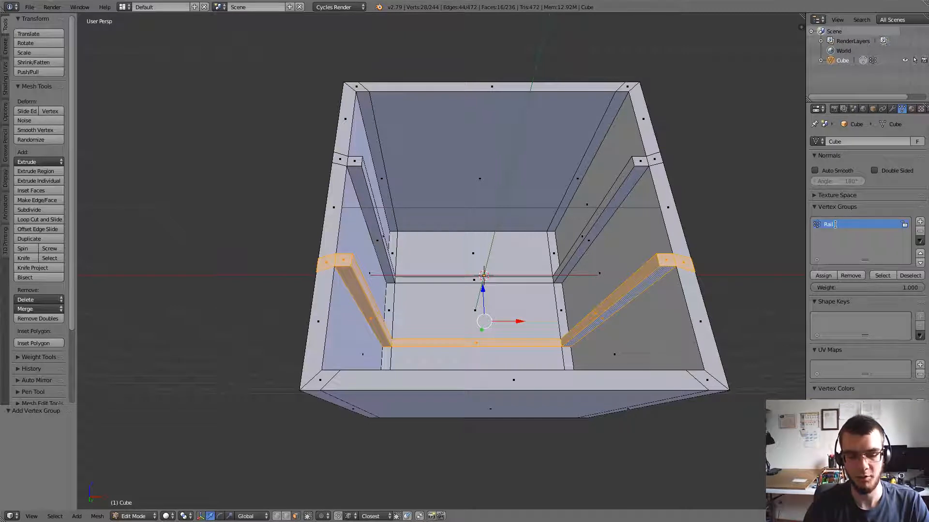
pyautogui.write(' bas')
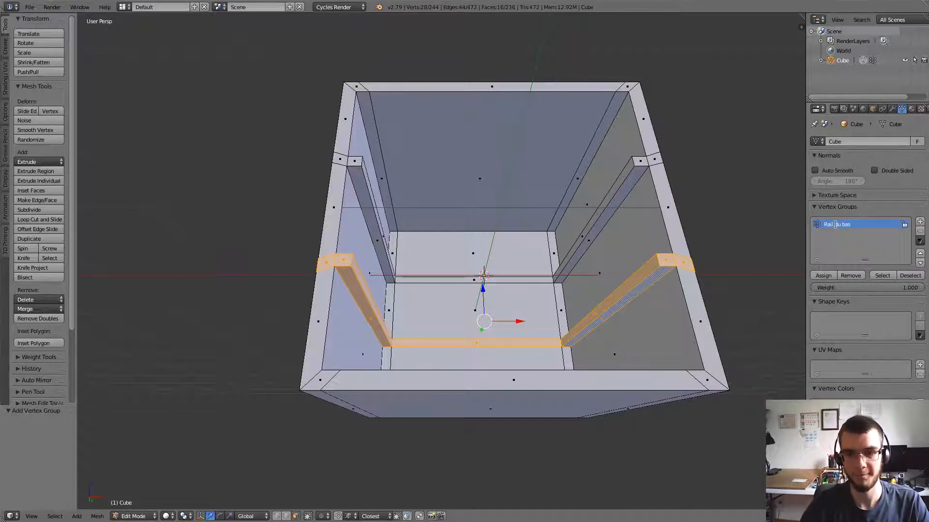
pyautogui.click(823, 276)
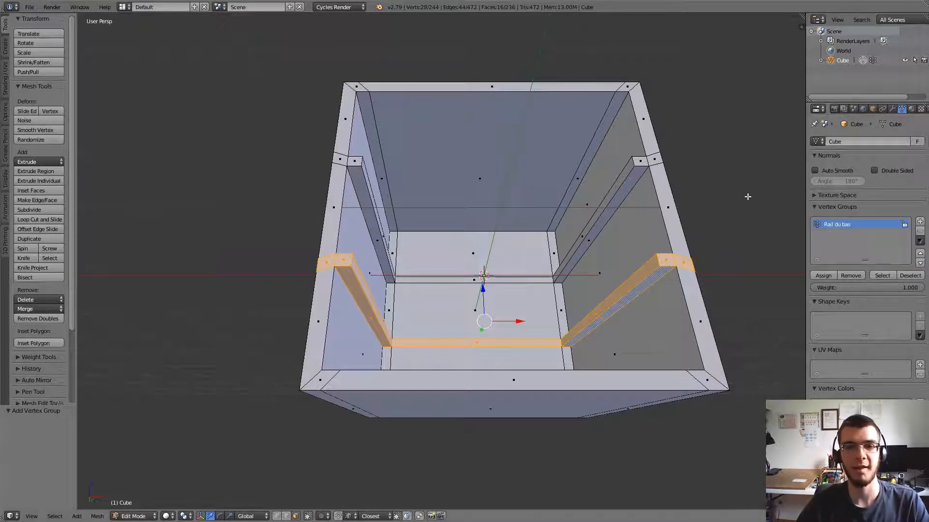
# Step: Recall the lower runner ring from its vertex group as a test, and select the full upper runner ring including both side rails' upper and lower faces
pyautogui.press('a')
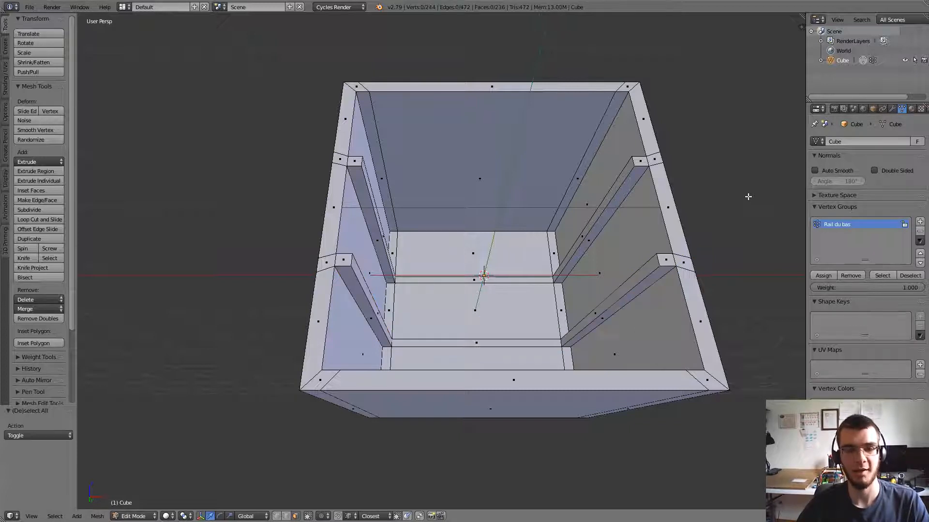
pyautogui.click(883, 278)
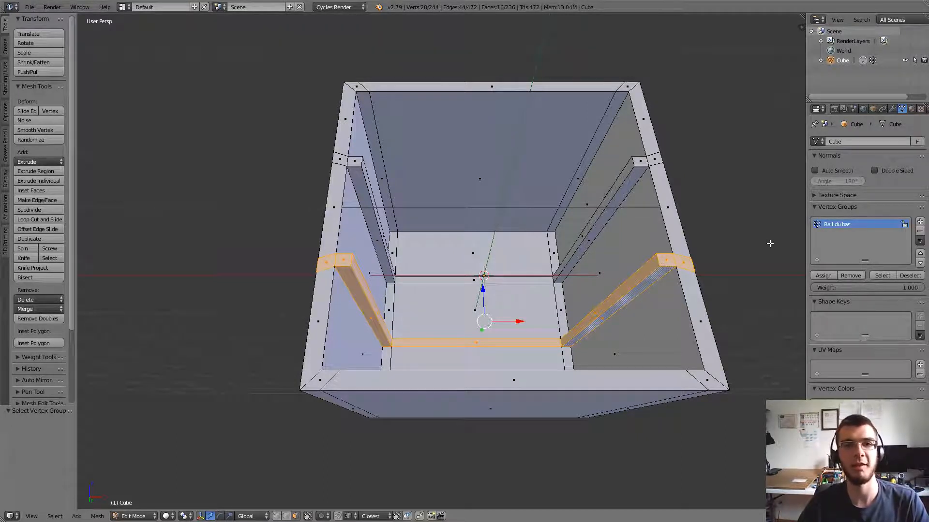
pyautogui.moveTo(769, 244); pyautogui.dragTo(638, 216, button='middle')
pyautogui.keyDown('shift'); pyautogui.rightClick(400, 181); pyautogui.keyUp('shift')
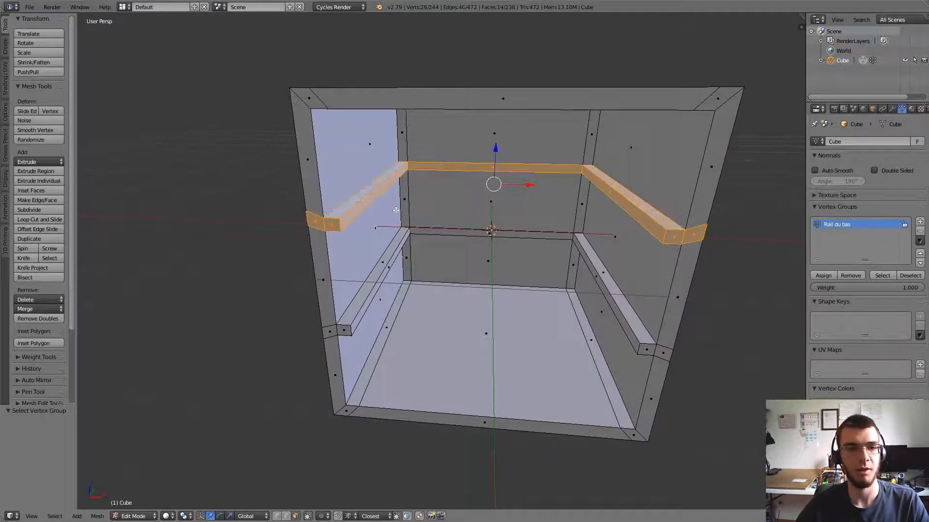
pyautogui.moveTo(400, 181); pyautogui.dragTo(458, 221, button='middle')
pyautogui.keyDown('shift'); pyautogui.rightClick(627, 210); pyautogui.keyUp('shift')
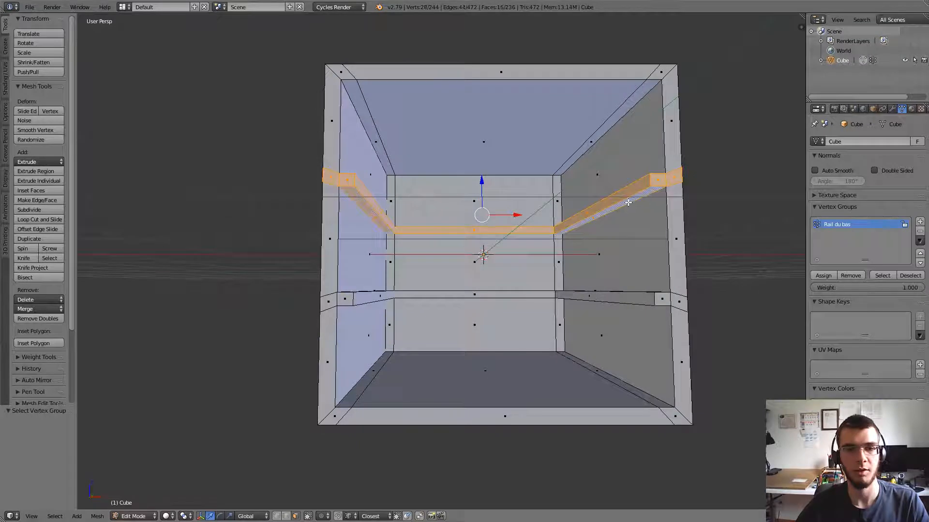
# Step: Create a vertex group named "Rail du haut" and assign the selected upper runner faces to it
pyautogui.click(920, 222)
pyautogui.doubleClick(839, 234)
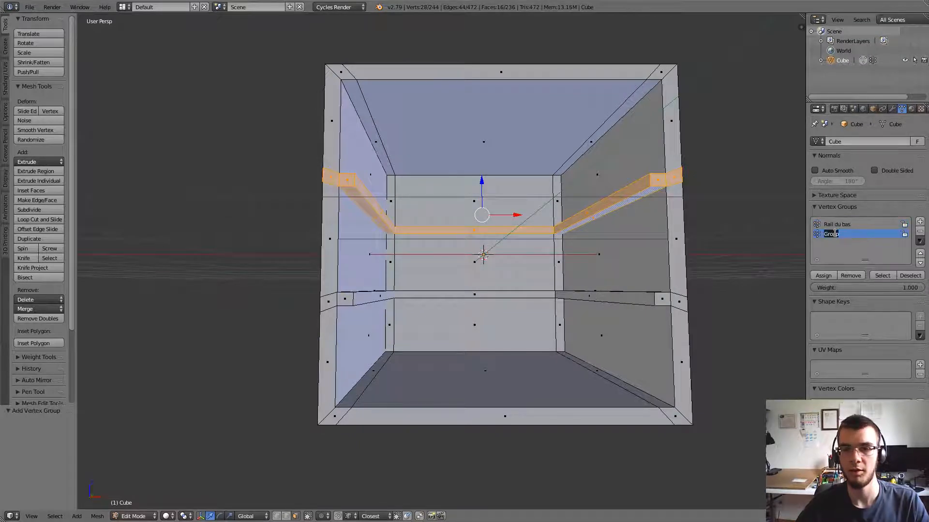
pyautogui.write('Rail du haut')
pyautogui.press('Return')
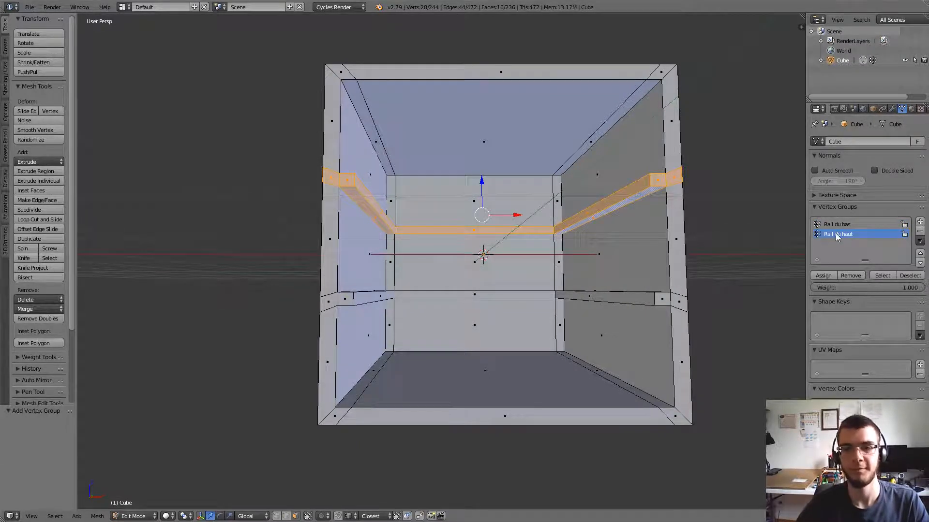
pyautogui.click(823, 276)
# Step: Test the "Rail du haut" vertex group by clearing the selection, recalling its faces and deselecting them through the group
pyautogui.moveTo(775, 286); pyautogui.dragTo(721, 265, button='middle')
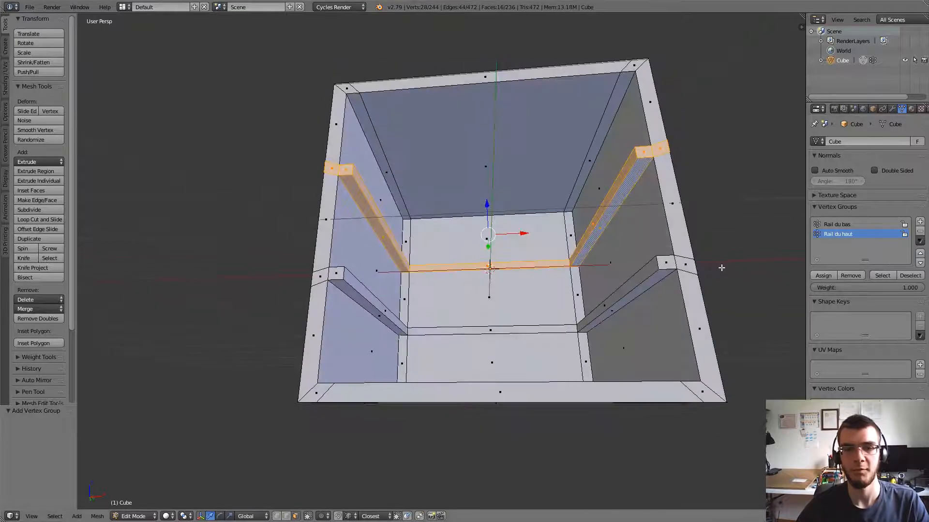
pyautogui.press('a')
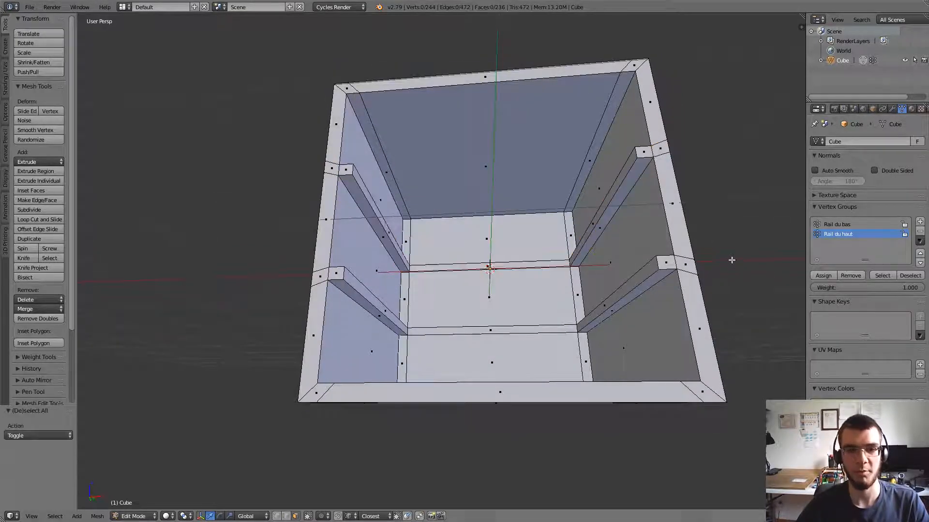
pyautogui.click(882, 274)
pyautogui.click(909, 276)
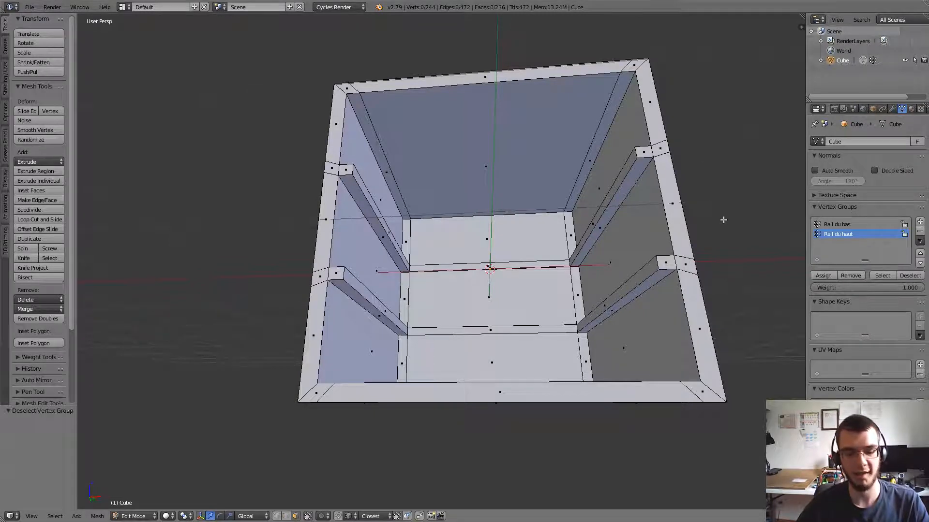
# Step: Reveal the hidden drawers and select both the "Rail du bas" and "Rail du haut" vertex groups together
pyautogui.hotkey('alt', 'h')
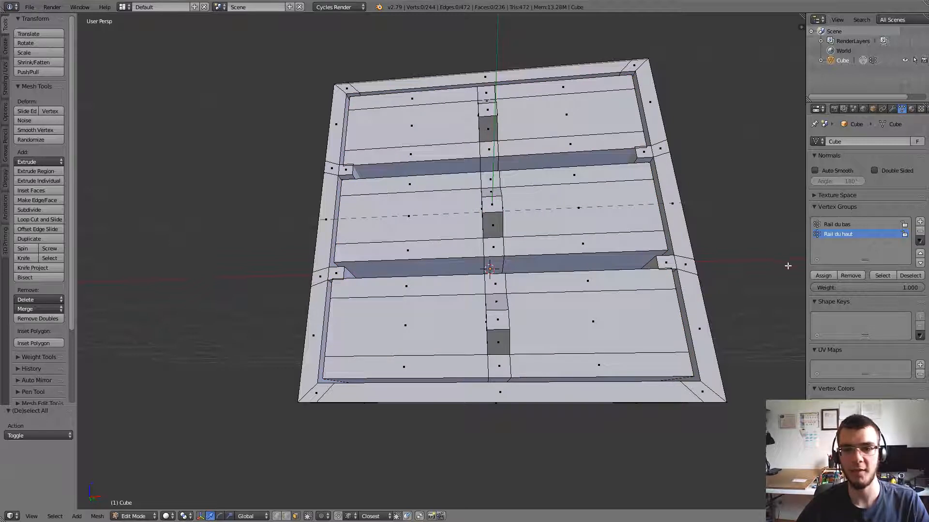
pyautogui.click(844, 224)
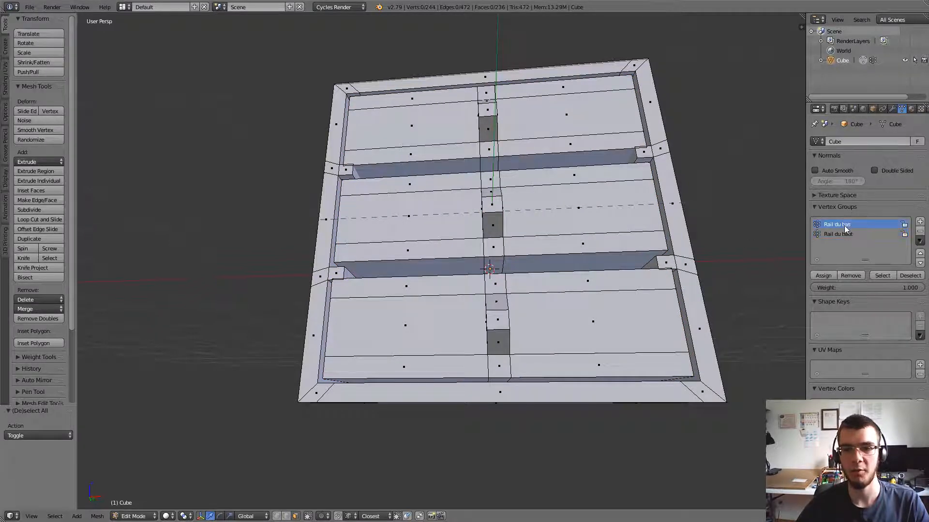
pyautogui.click(883, 275)
pyautogui.click(844, 234)
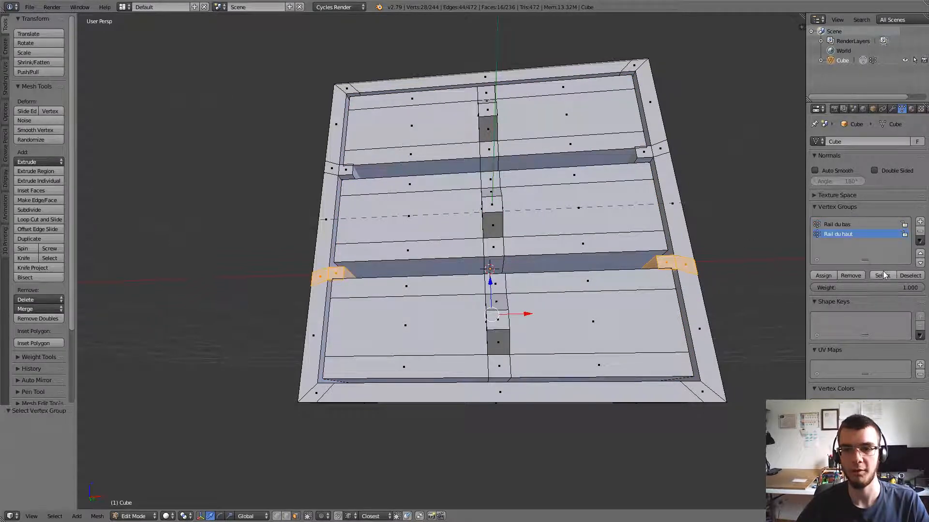
pyautogui.click(882, 276)
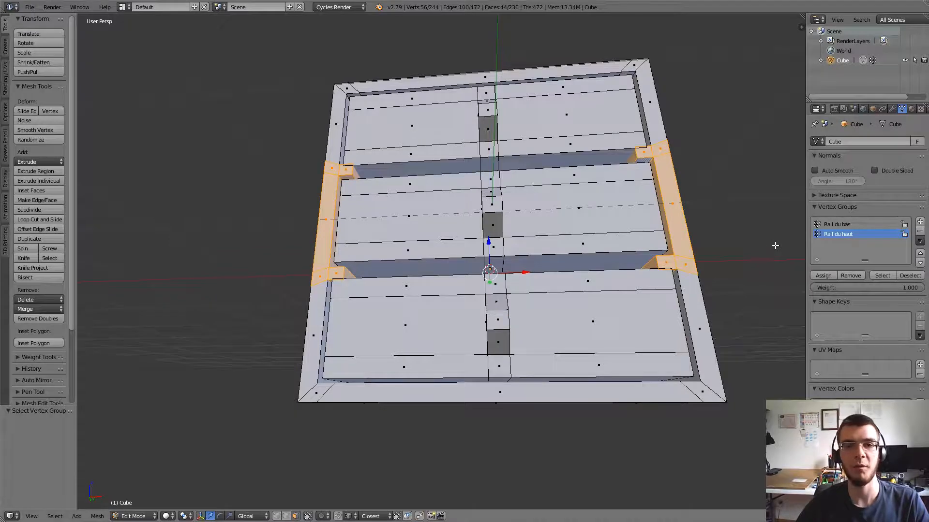
pyautogui.moveTo(690, 213); pyautogui.dragTo(636, 240, button='middle')
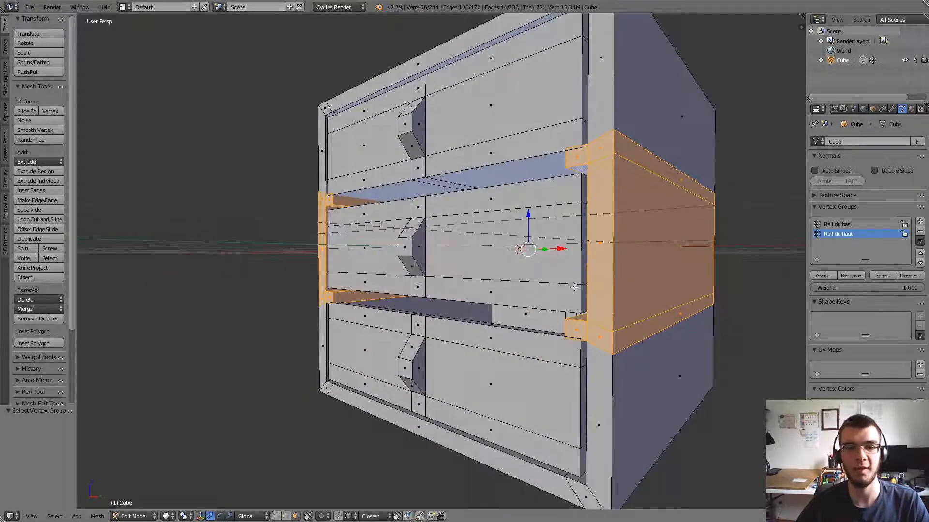
# Step: Switch to vertex selection, select only the "Rail du bas" group and raise it about 0.017 along Z in front view
pyautogui.click(276, 516)
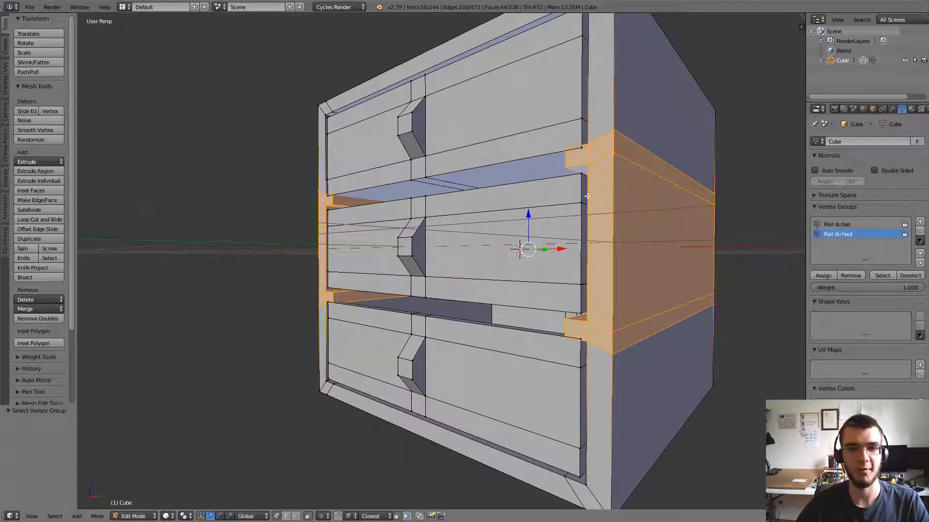
pyautogui.moveTo(630, 238); pyautogui.dragTo(673, 224, button='middle')
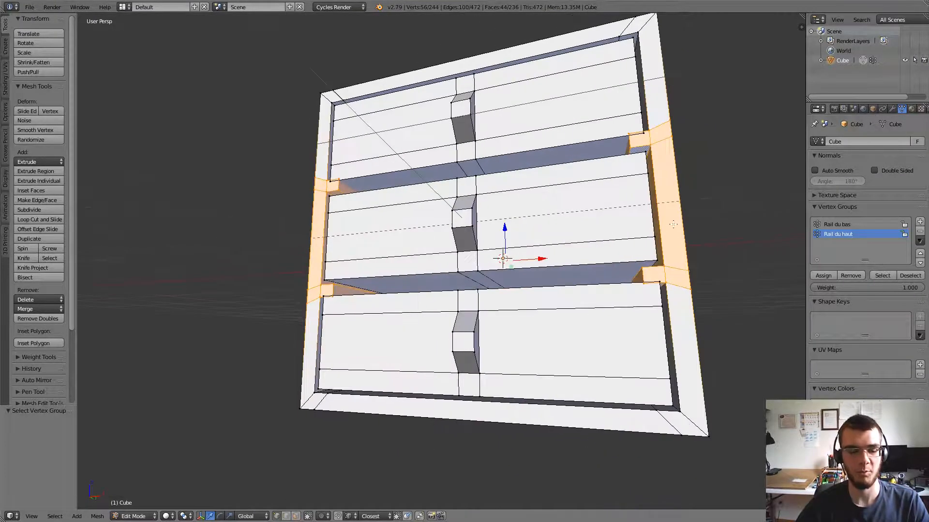
pyautogui.press('a')
pyautogui.click(843, 224)
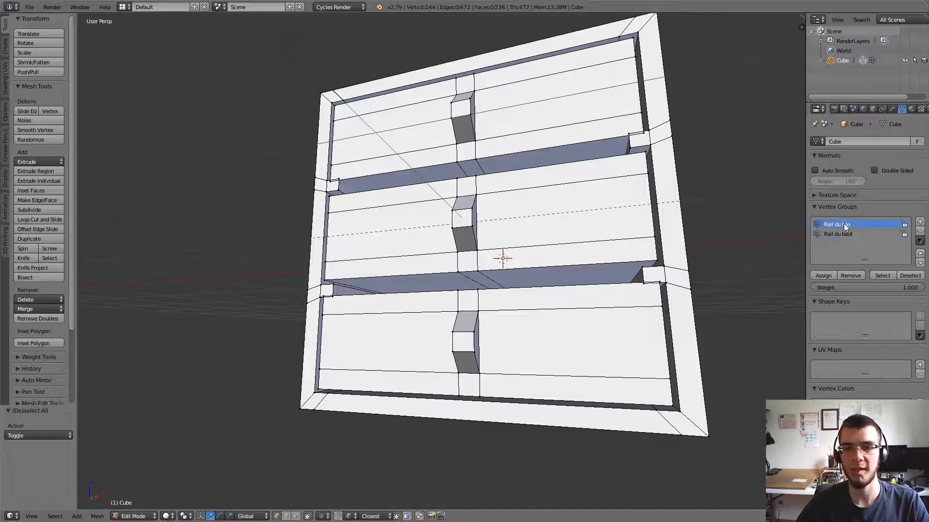
pyautogui.click(882, 275)
pyautogui.press('KP_1')
pyautogui.scroll(3, 628, 297)
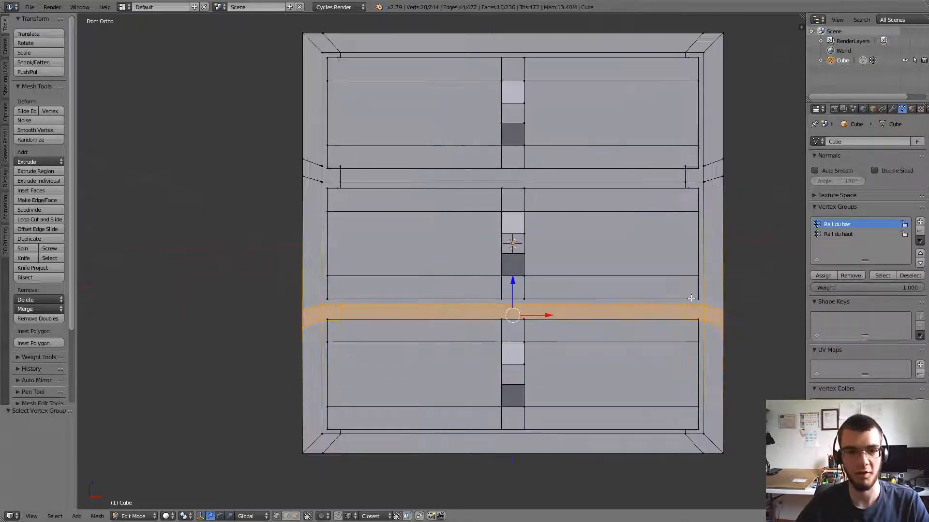
pyautogui.scroll(1, 644, 281)
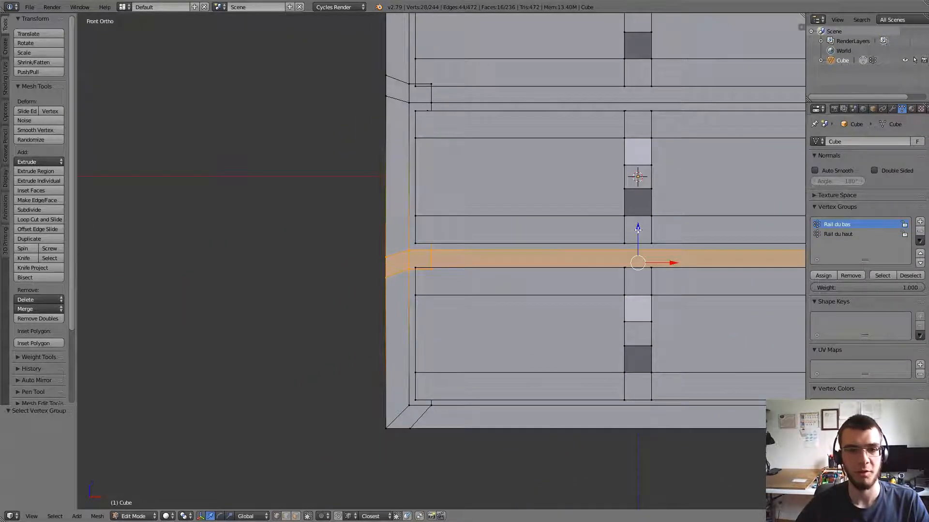
pyautogui.moveTo(638, 228); pyautogui.dragTo(657, 222)
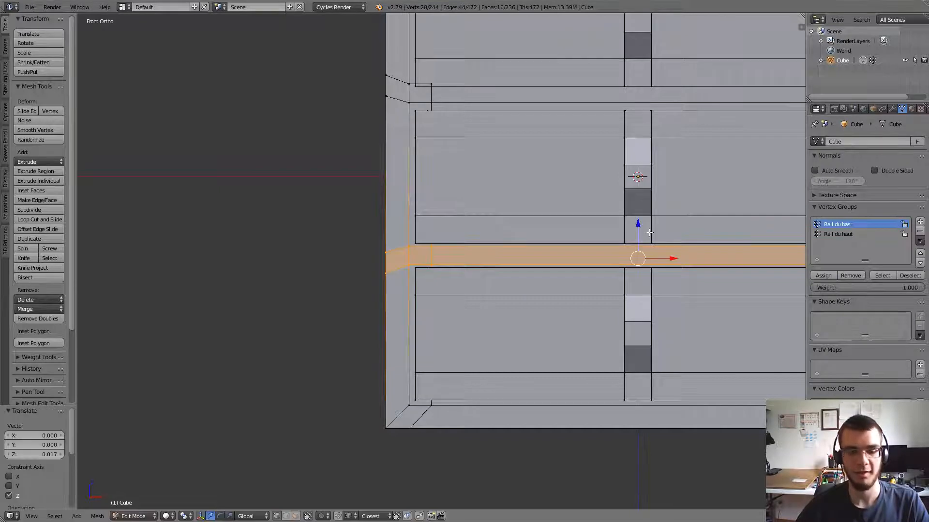
# Step: Select only the "Rail du haut" vertex group and lower it about 0.023 along Z
pyautogui.press('a')
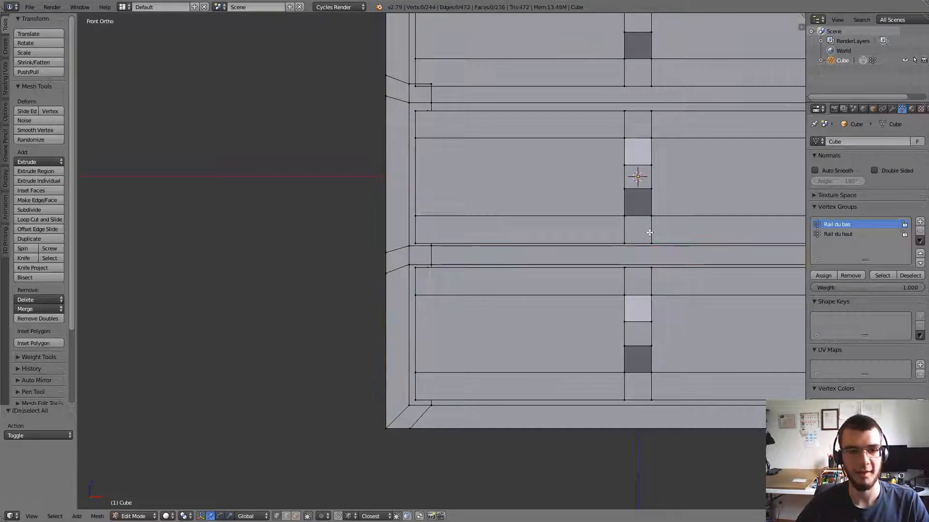
pyautogui.click(842, 234)
pyautogui.click(882, 275)
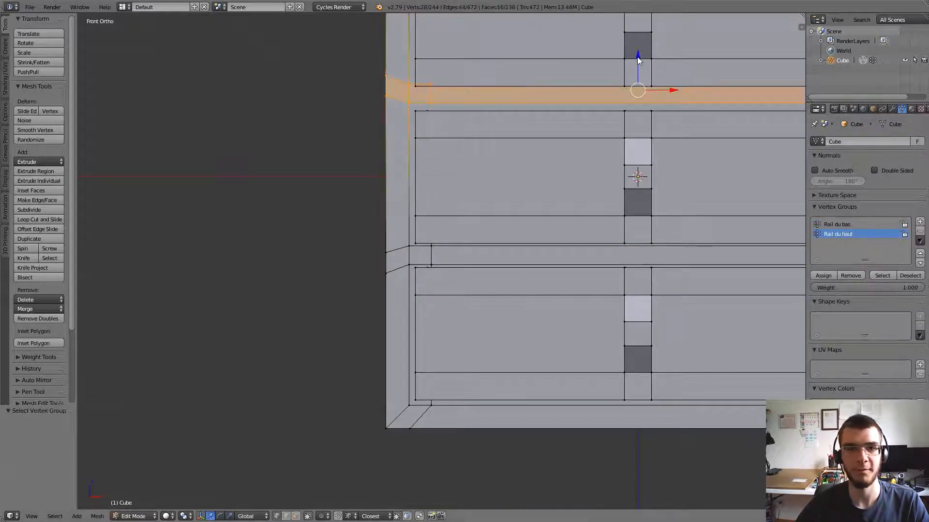
pyautogui.moveTo(637, 60); pyautogui.dragTo(638, 67)
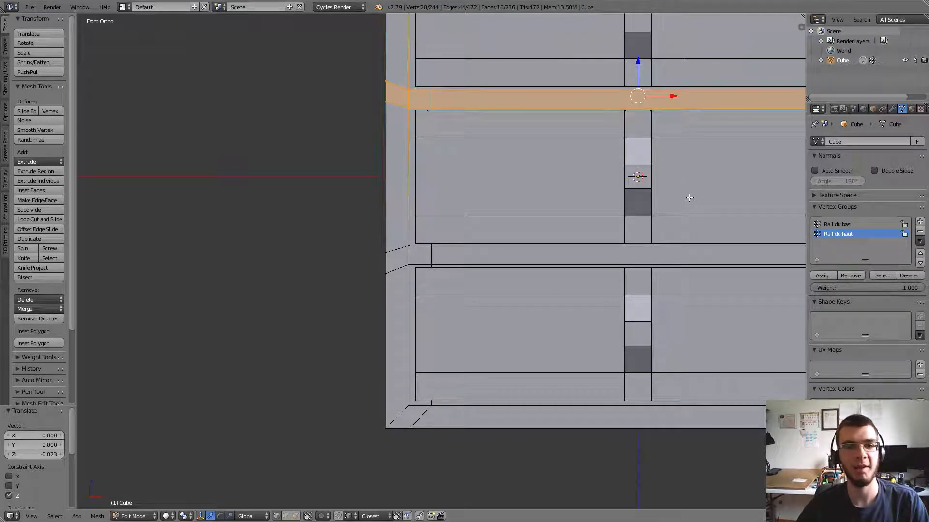
# Step: Select all linked geometry of the three drawers and pull them out of the cabinet about 2.81 along negative Y
pyautogui.scroll(-8, 689, 198)
pyautogui.moveTo(693, 197); pyautogui.dragTo(682, 236, button='middle')
pyautogui.rightClick(521, 160)
pyautogui.keyDown('shift'); pyautogui.rightClick(515, 273); pyautogui.keyUp('shift')
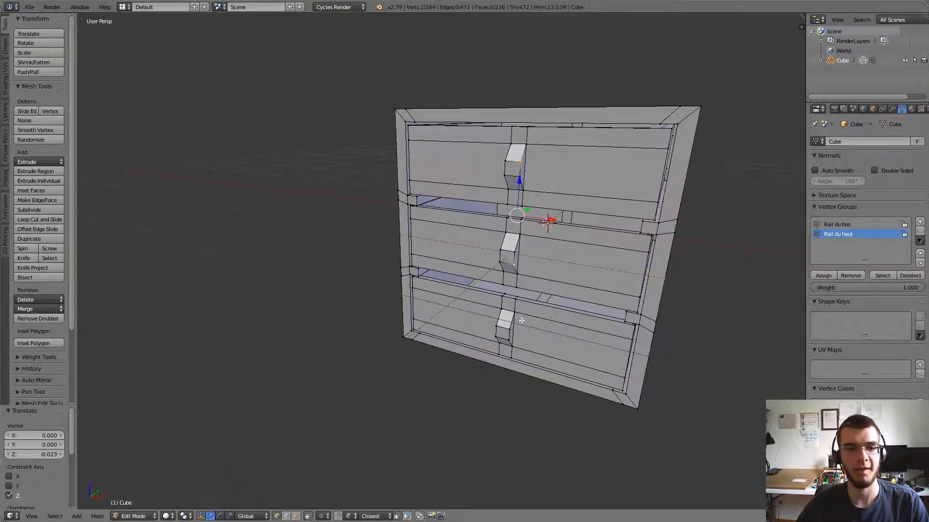
pyautogui.keyDown('shift'); pyautogui.rightClick(508, 339); pyautogui.keyUp('shift')
pyautogui.hotkey('ctrl', 'l')
pyautogui.scroll(-5, 548, 337)
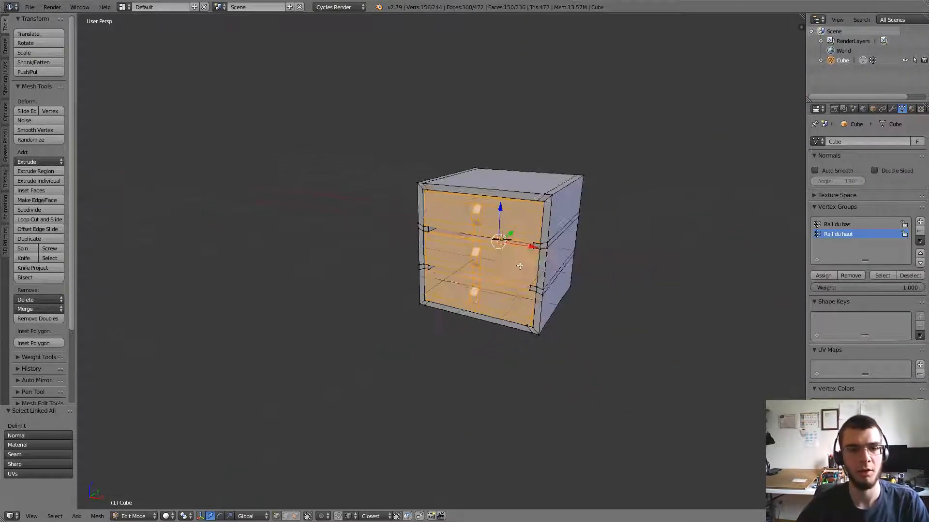
pyautogui.moveTo(536, 213); pyautogui.dragTo(514, 249, button='middle')
pyautogui.moveTo(515, 246); pyautogui.dragTo(334, 304)
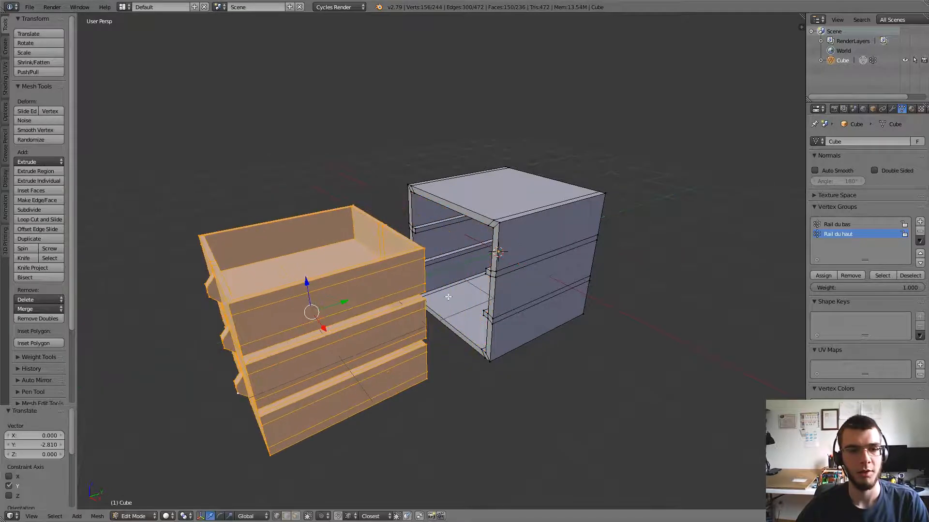
# Step: Select the whole linked cabinet body and rotate it -90° about X so its opening faces up
pyautogui.rightClick(498, 272)
pyautogui.hotkey('ctrl', 'l')
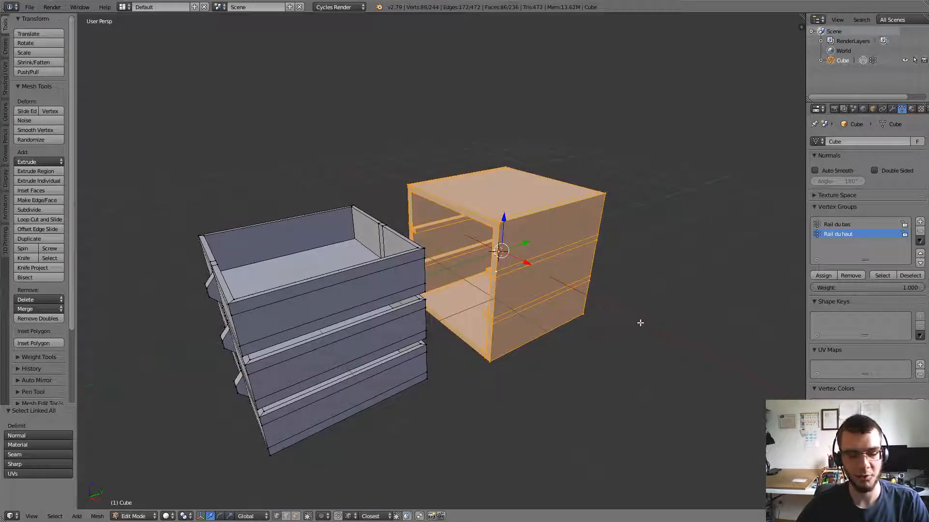
pyautogui.press('r')
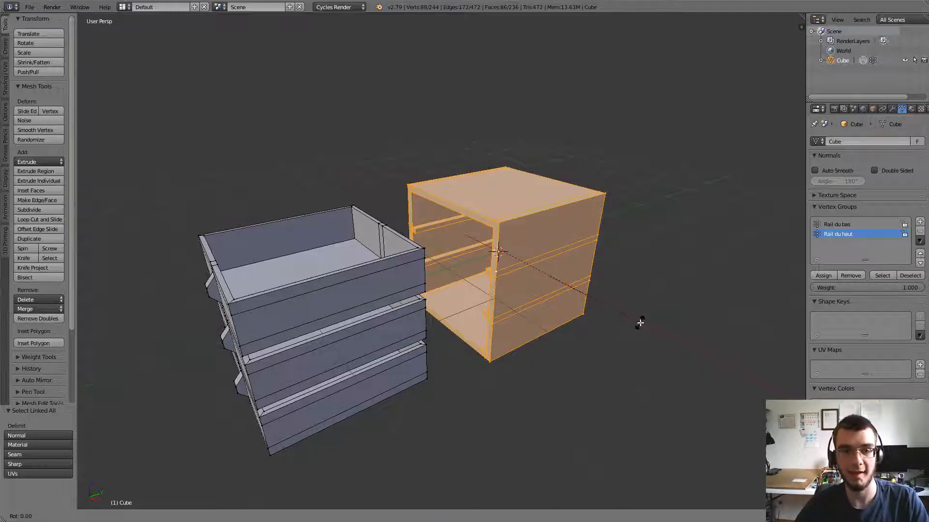
pyautogui.press('x')
pyautogui.press('9')
pyautogui.press('0')
pyautogui.press('Return')
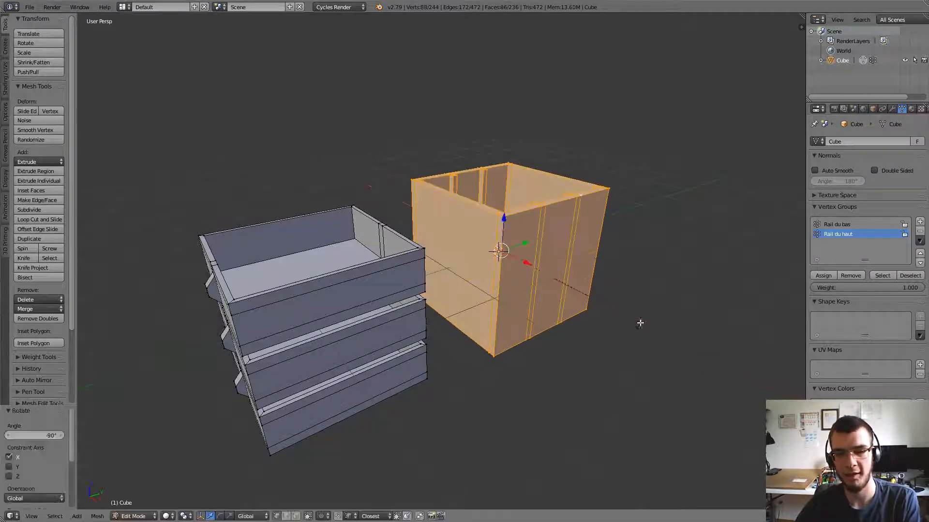
# Step: Select the linked top drawer of the stack and move it about 2.253 along X, clear of the other drawers
pyautogui.moveTo(640, 323); pyautogui.dragTo(679, 278, button='middle')
pyautogui.scroll(-4, 672, 281)
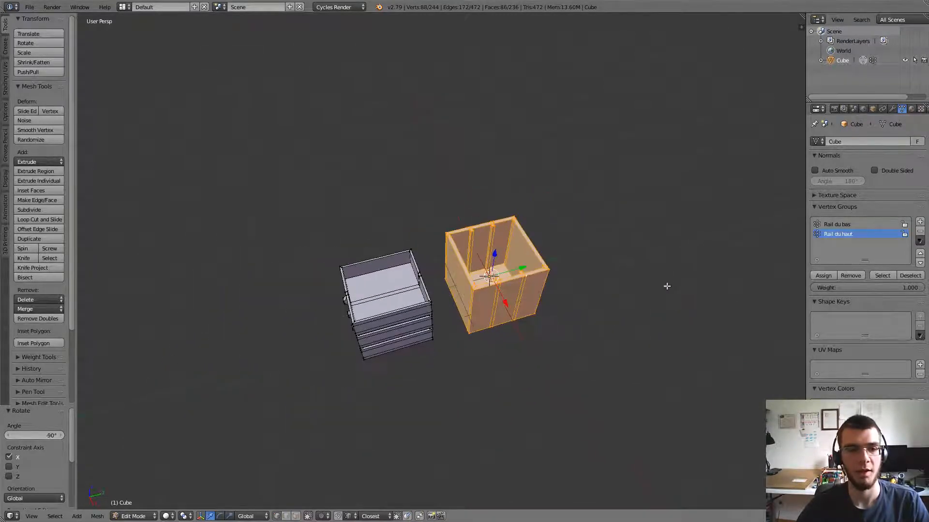
pyautogui.keyDown('shift'); pyautogui.moveTo(462, 304); pyautogui.dragTo(546, 285, button='middle'); pyautogui.keyUp('shift')
pyautogui.rightClick(465, 266)
pyautogui.hotkey('ctrl', 'l')
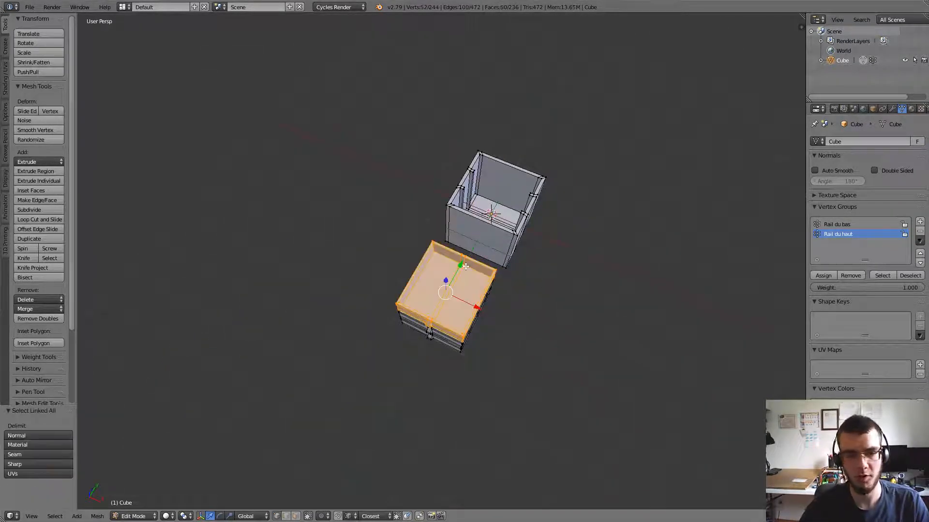
pyautogui.moveTo(475, 307); pyautogui.dragTo(564, 349)
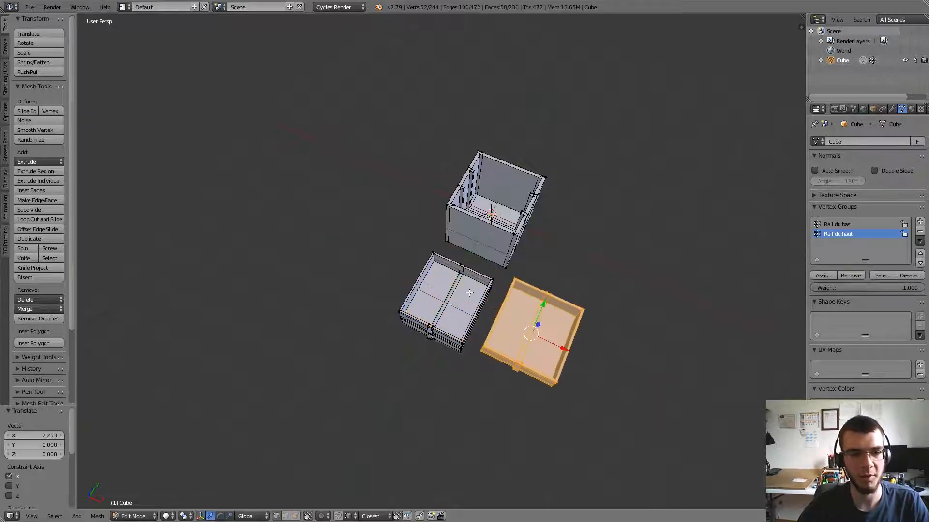
# Step: Move the middle drawer along negative X off the stack, and along Y in top orthographic view until it sits beside the cabinet
pyautogui.rightClick(465, 276)
pyautogui.hotkey('ctrl', 'l')
pyautogui.moveTo(476, 315); pyautogui.dragTo(390, 271)
pyautogui.moveTo(541, 291)
pyautogui.mouseDown(button='middle')
pyautogui.moveTo(577, 311)
pyautogui.moveTo(543, 303)
pyautogui.mouseUp(button='middle')
pyautogui.press('KP_7')
pyautogui.press('KP_5')
pyautogui.scroll(3, 580, 336)
pyautogui.moveTo(377, 306); pyautogui.dragTo(377, 129)
pyautogui.press('a')
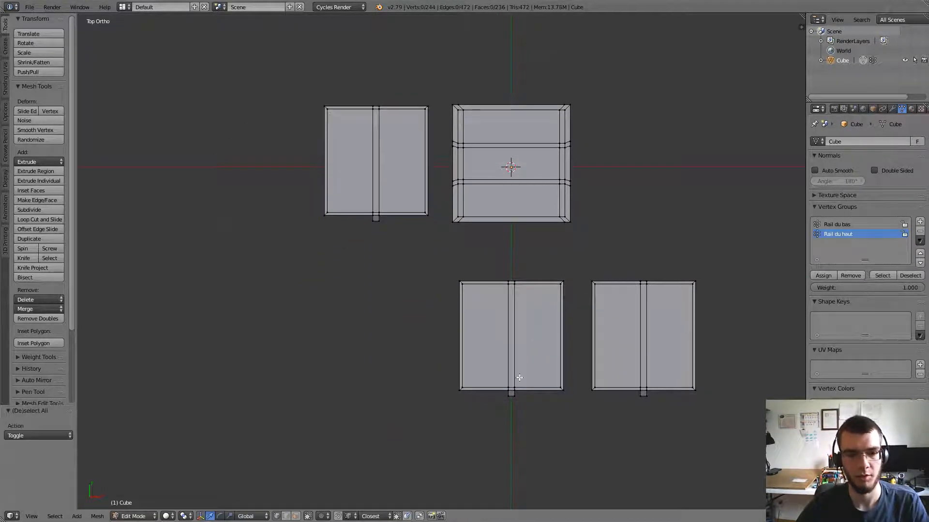
# Step: Move the drawer in front of the cabinet below the left drawer, and shift the far-right drawer about X -2.301, Y 0.734 into its place
pyautogui.press('l')
pyautogui.press('g')
pyautogui.click(385, 342)
pyautogui.press('a')
pyautogui.press('l')
pyautogui.press('g')
pyautogui.click(503, 336)
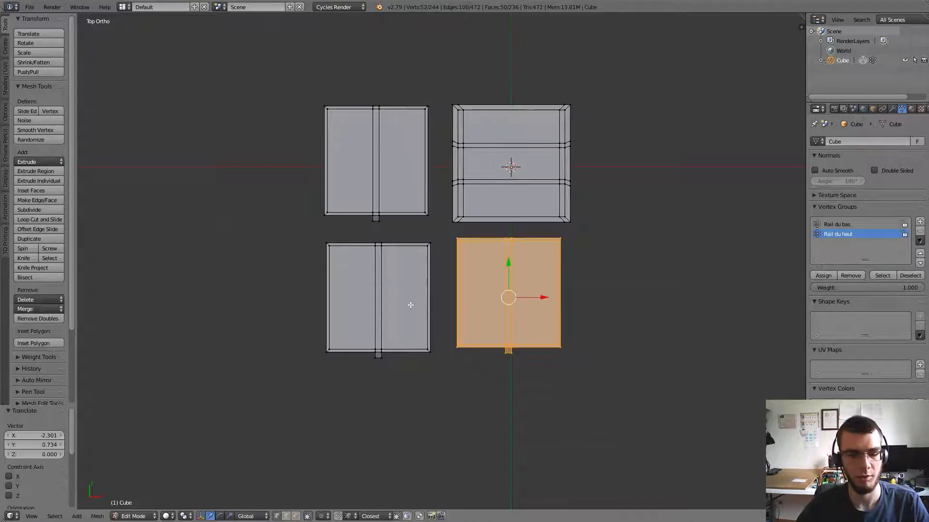
# Step: Align the lower-left drawer with its neighbour in top view, and shift the upper-left drawer about X 0.181, Y -0.074 above it
pyautogui.press('a')
pyautogui.press('l')
pyautogui.press('g')
pyautogui.click(387, 266)
pyautogui.press('a')
pyautogui.press('l')
pyautogui.press('g')
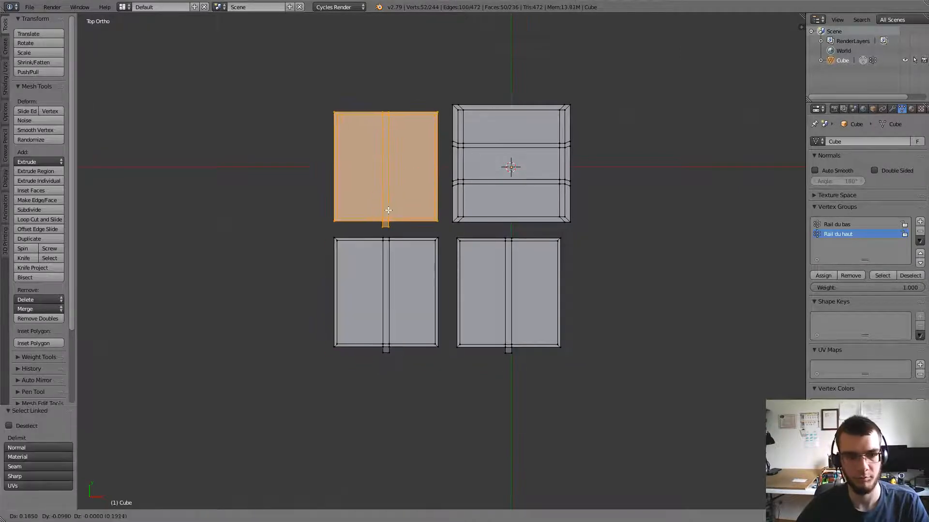
pyautogui.click(388, 210)
# Step: In wireframe right orthographic view, lower the selected drawer overlapping the cabinet about -0.674 along Z onto the cabinet's base level
pyautogui.press('KP_3')
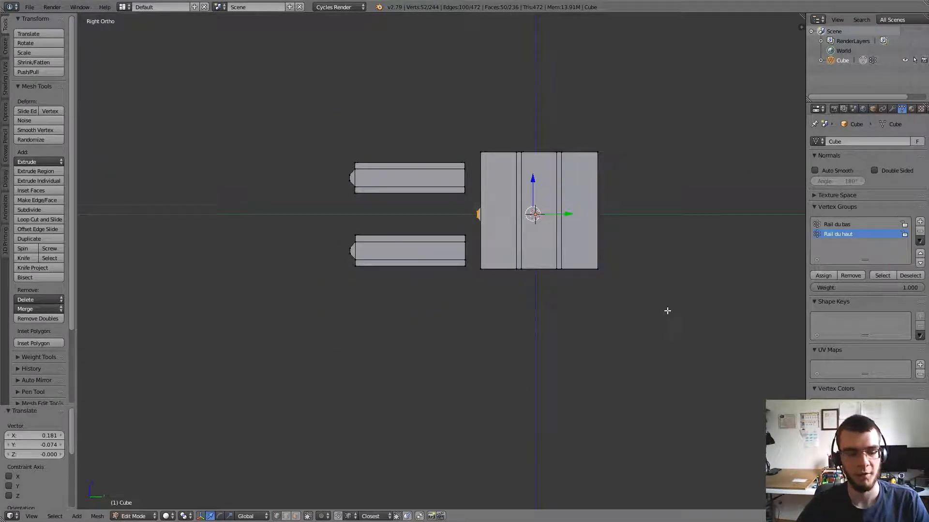
pyautogui.scroll(2, 667, 311)
pyautogui.press('z')
pyautogui.keyDown('ctrl'); pyautogui.scroll(-1, 682, 329); pyautogui.keyUp('ctrl')
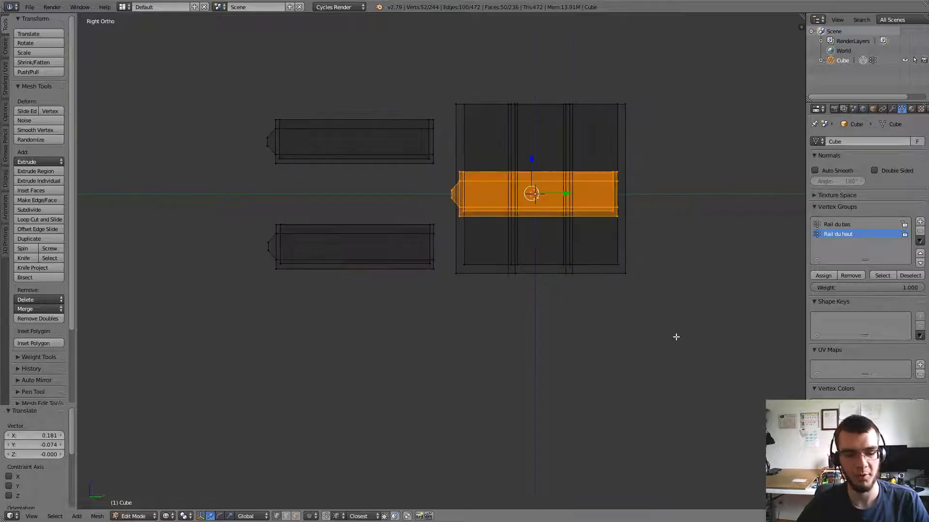
pyautogui.press('g')
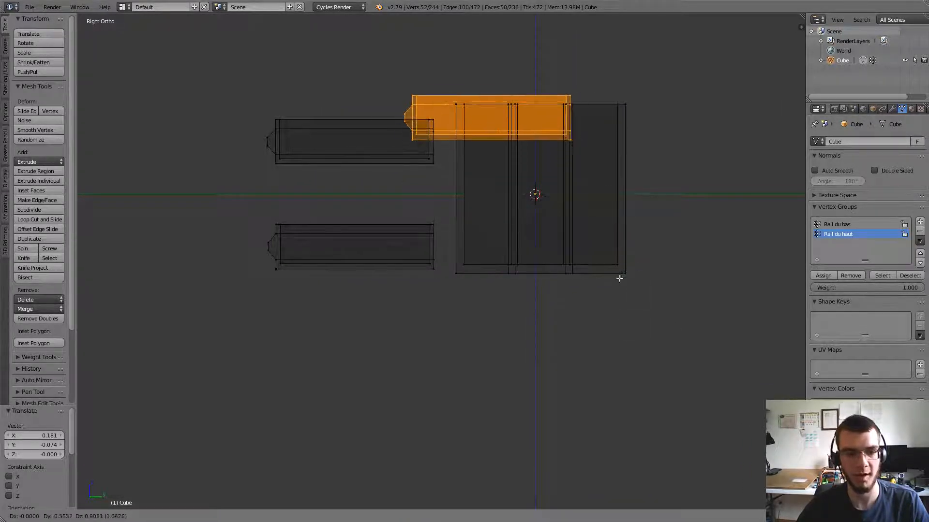
pyautogui.click(627, 271)
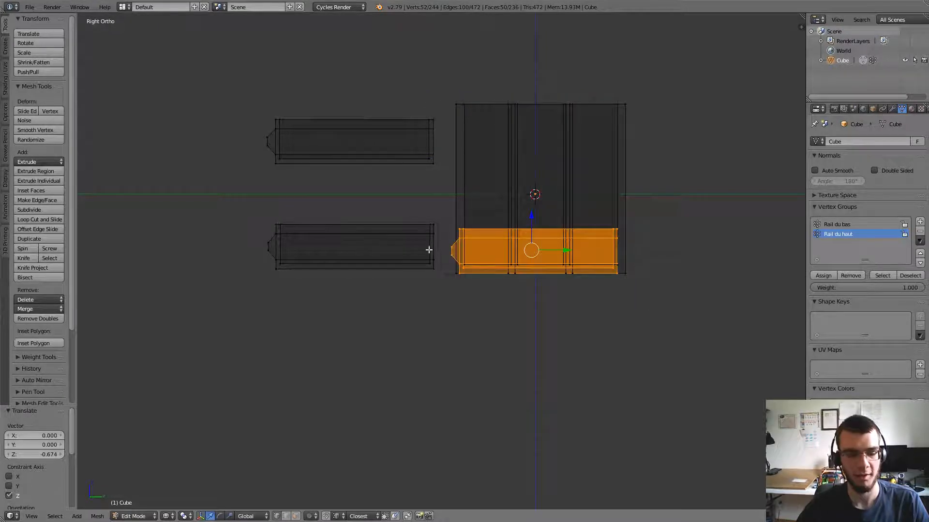
# Step: Select the lower of the two drawers in front of the cabinet and move it along Z until its underside aligns with the cabinet's base
pyautogui.press('a')
pyautogui.press('l')
pyautogui.press('g')
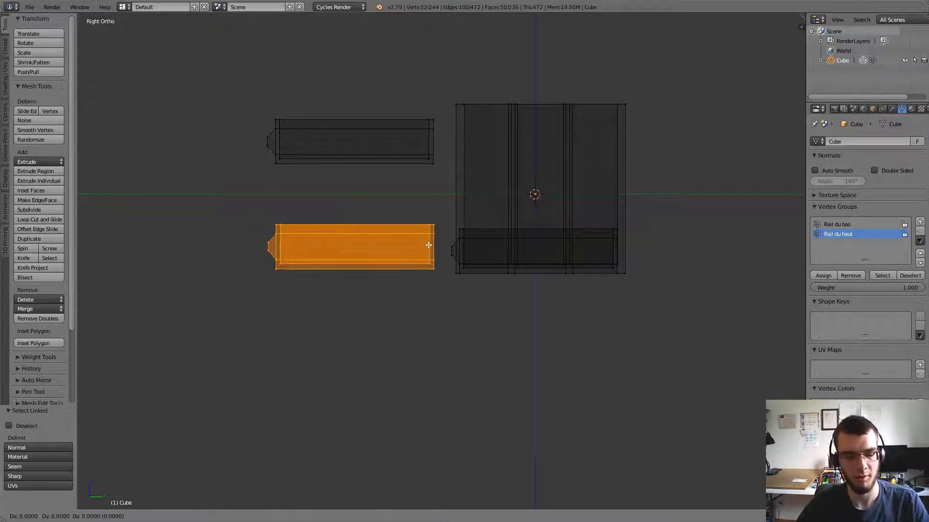
pyautogui.press('z')
pyautogui.rightClick(438, 260)
# Step: Select the remaining raised drawer and move it about -1.296 along Z to the same base level as the other parts
pyautogui.press('a')
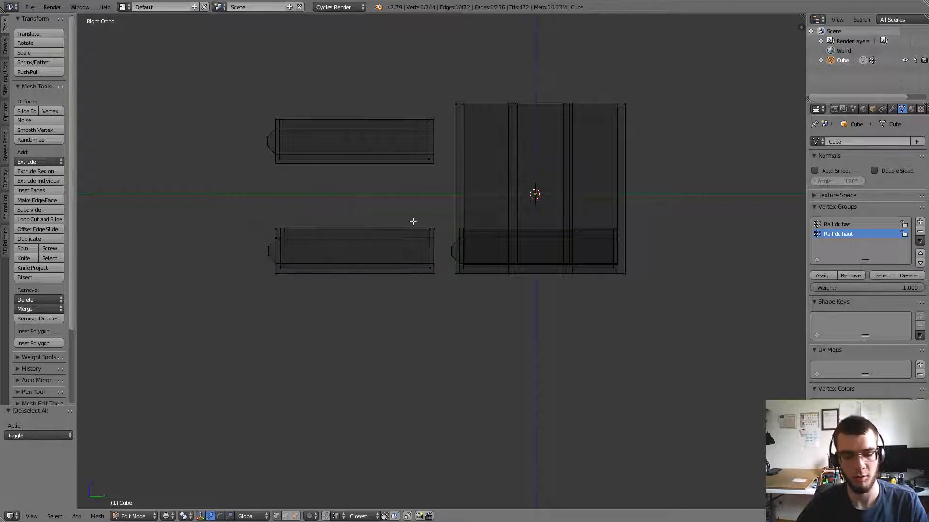
pyautogui.press('l')
pyautogui.press('g')
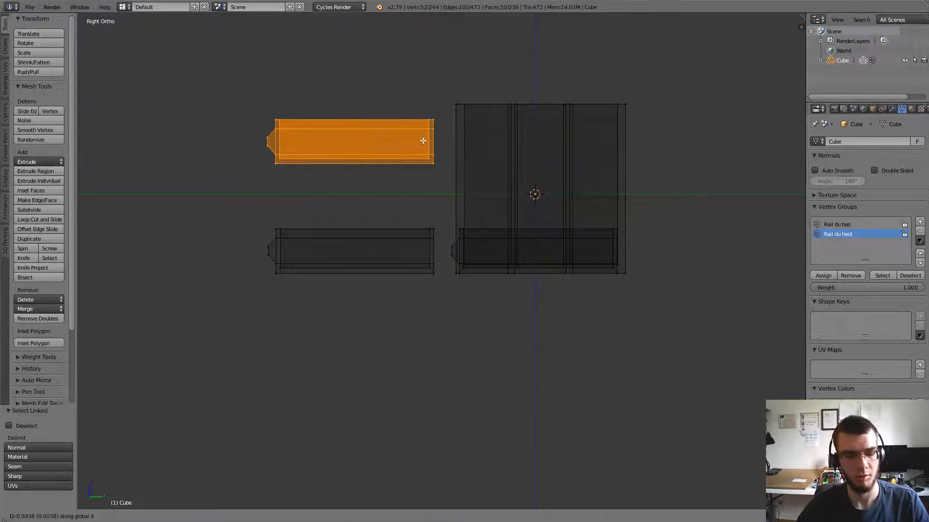
pyautogui.press('z')
pyautogui.click(434, 273)
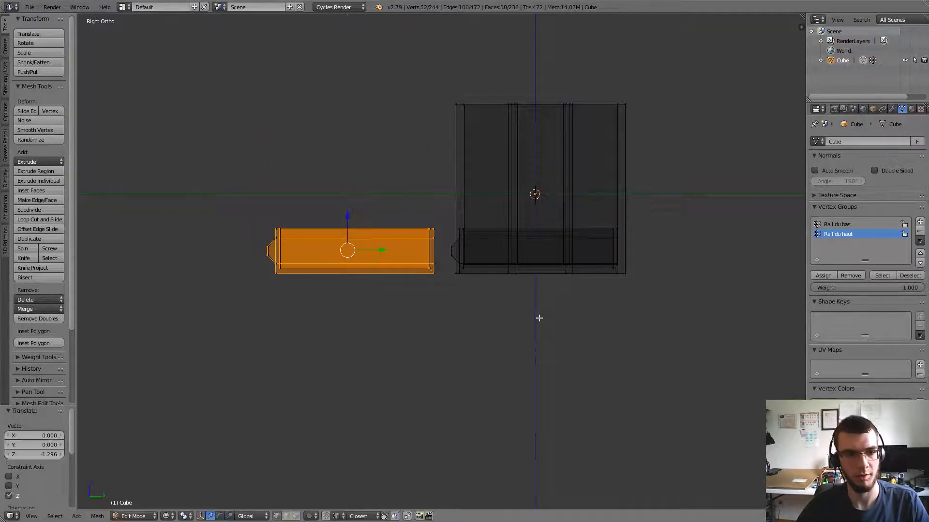
# Step: Return to solid shading, select the whole mesh and run all 3D-print checks with a 45° overhang limit
pyautogui.moveTo(516, 306); pyautogui.dragTo(626, 346, button='middle')
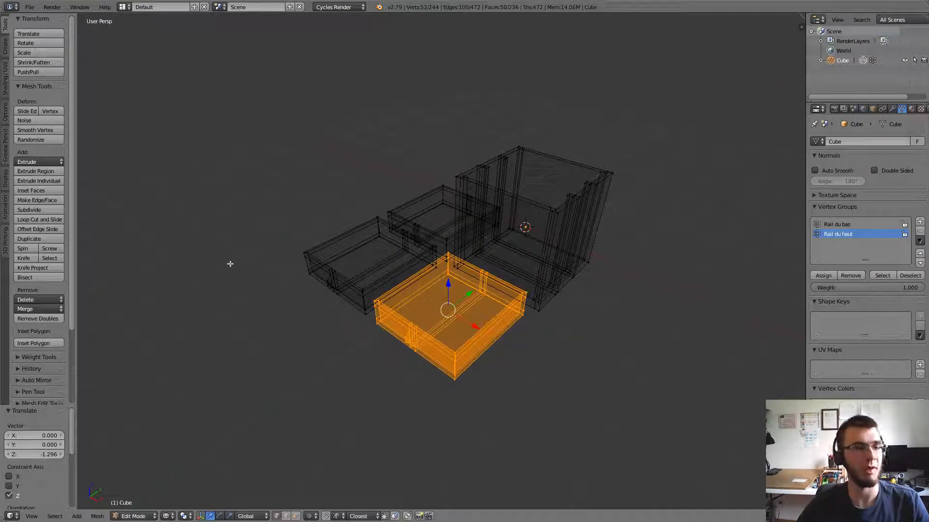
pyautogui.click(5, 249)
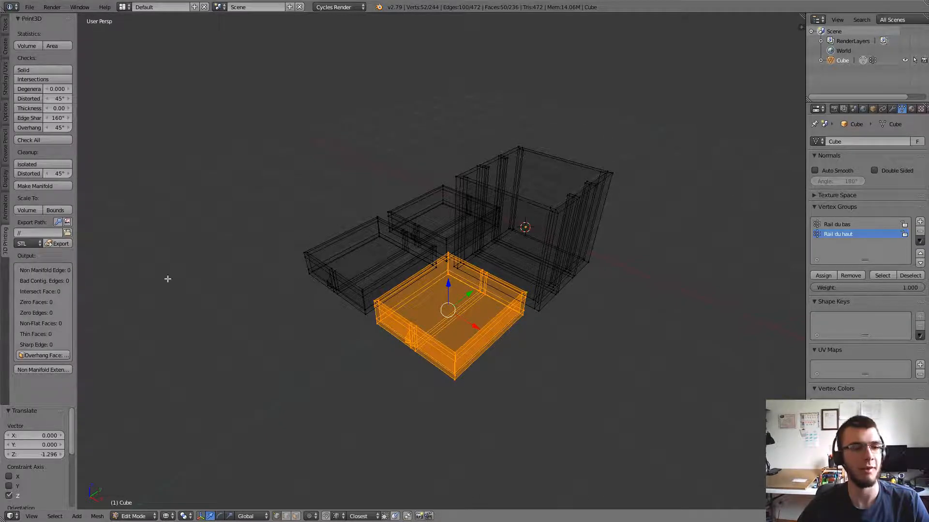
pyautogui.press('z')
pyautogui.press('a')
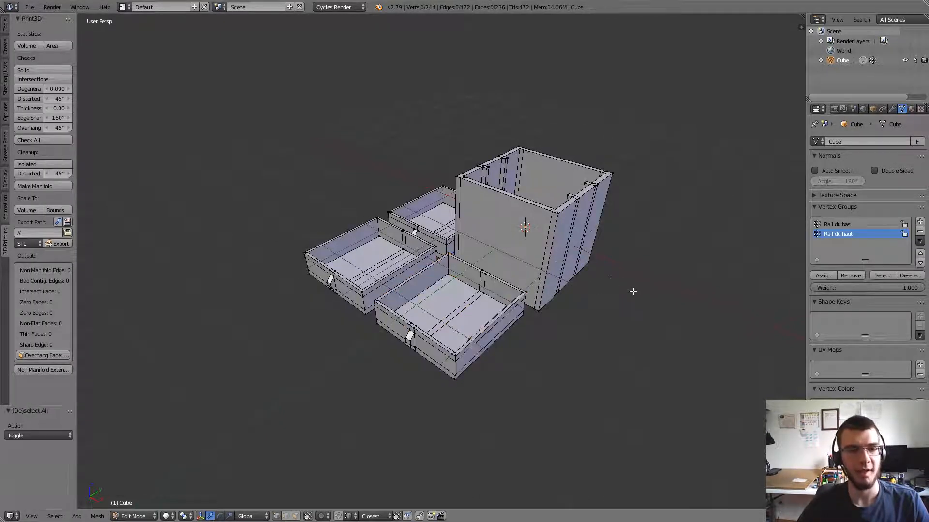
pyautogui.press('a')
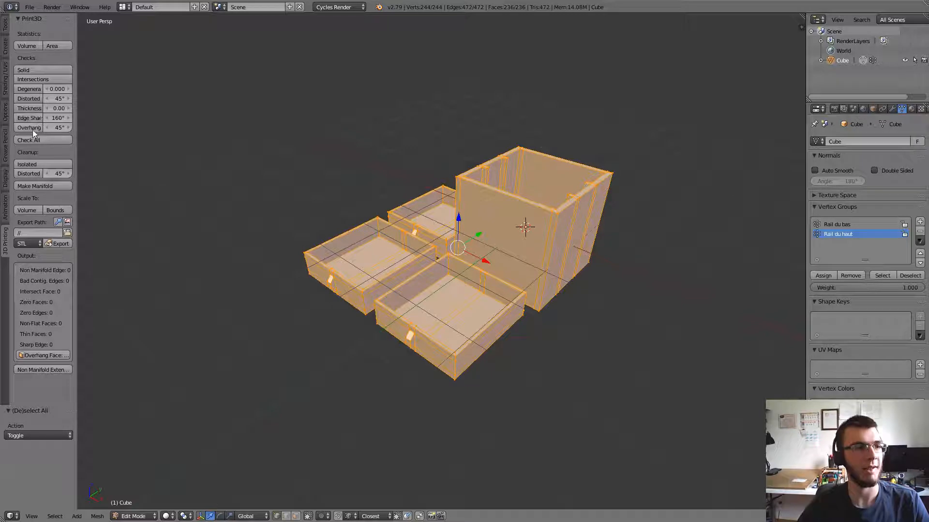
pyautogui.moveTo(77, 127); pyautogui.dragTo(90, 127)
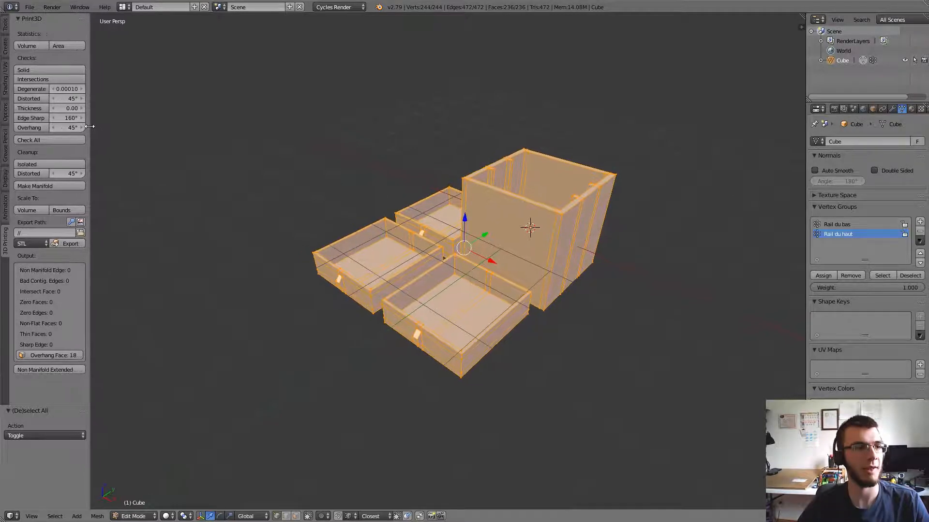
pyautogui.click(66, 128)
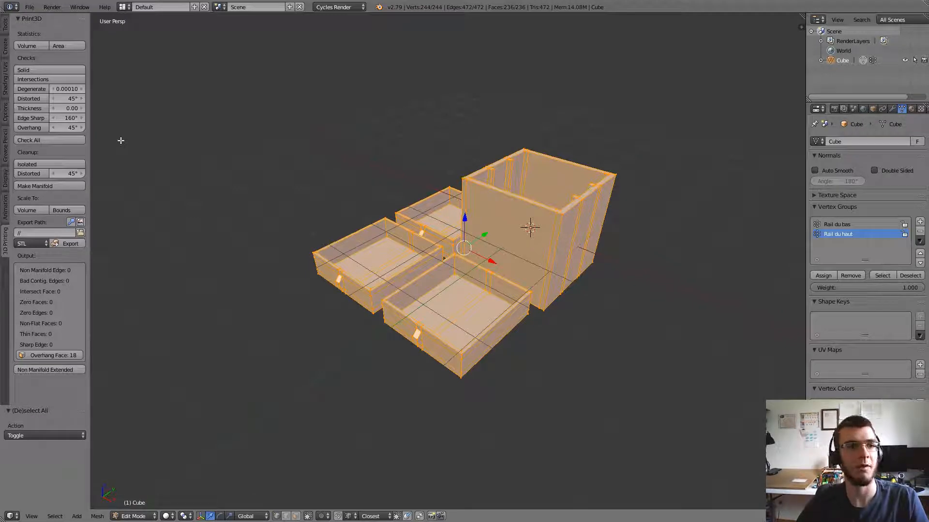
pyautogui.click(62, 142)
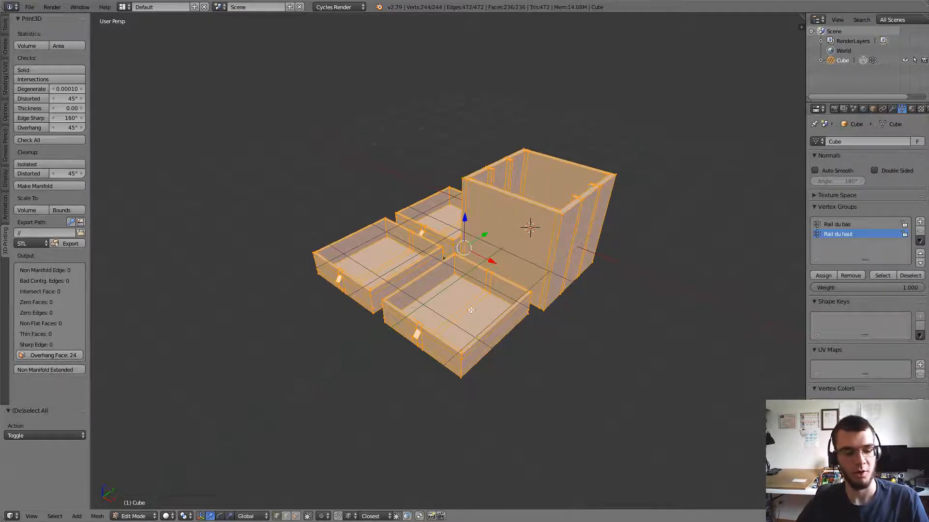
# Step: Select the overhang faces found by the check and examine them on the undersides of the drawers and cabinet
pyautogui.press('a')
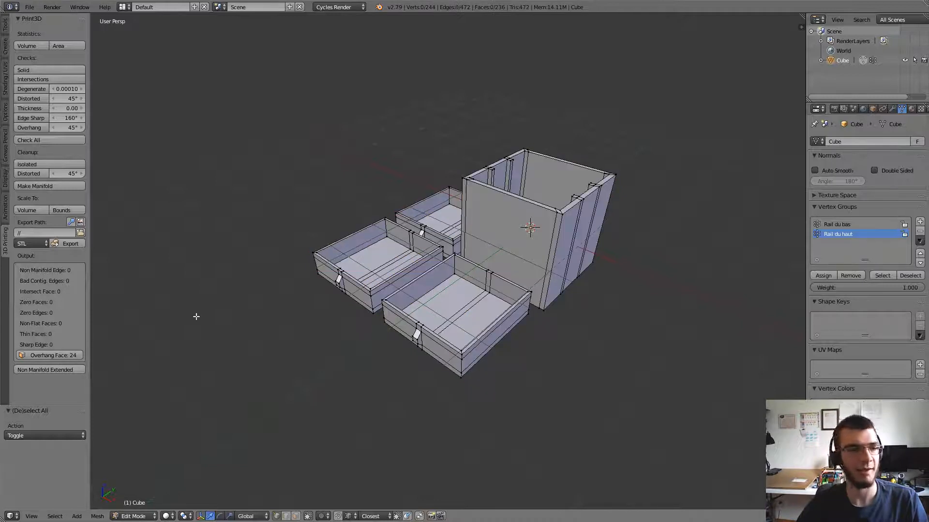
pyautogui.click(66, 356)
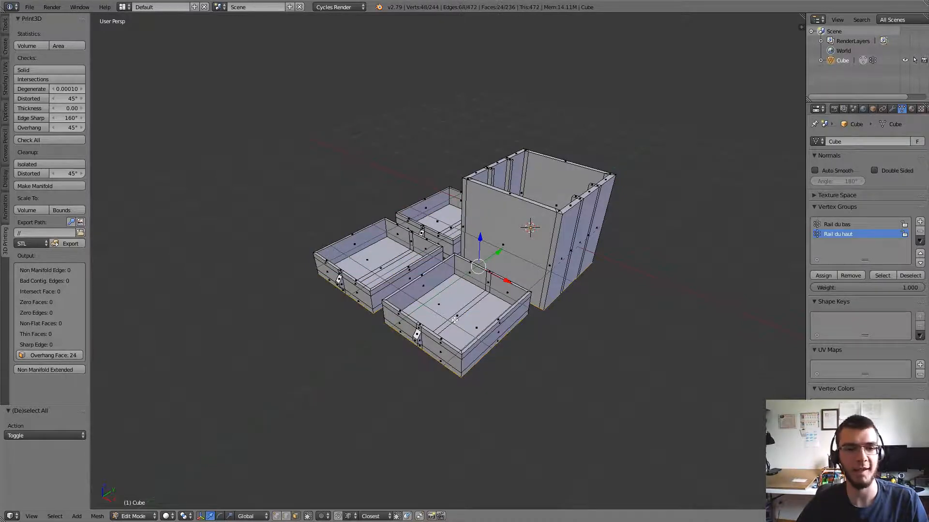
pyautogui.moveTo(562, 322); pyautogui.dragTo(525, 267, button='middle')
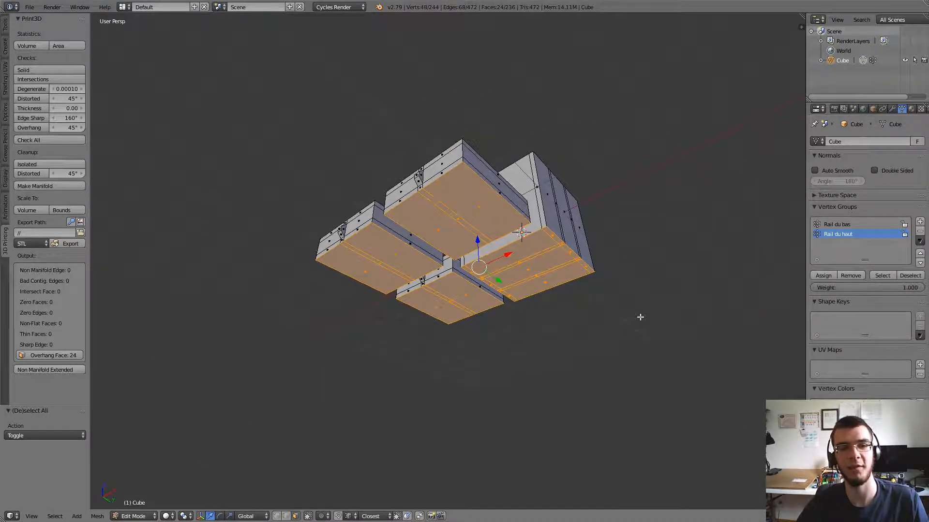
pyautogui.moveTo(638, 318); pyautogui.dragTo(516, 311, button='middle')
pyautogui.scroll(5, 516, 311)
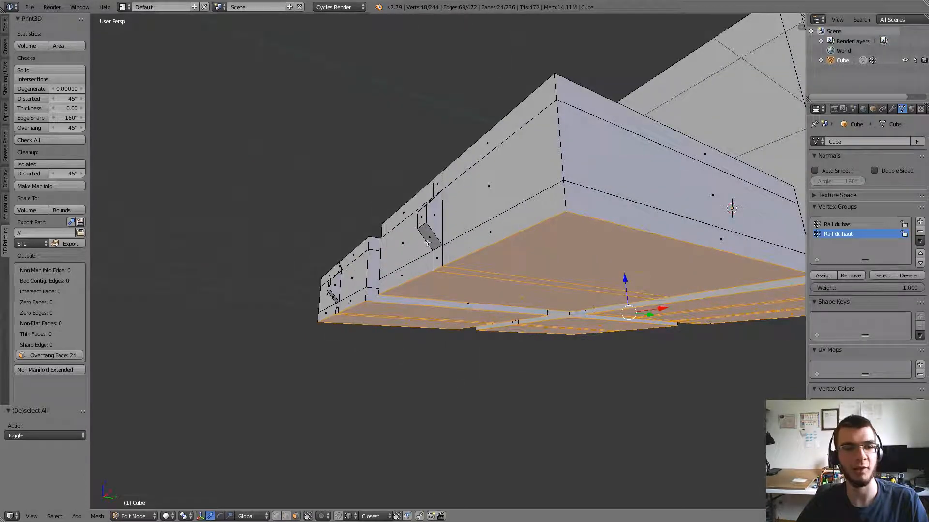
pyautogui.scroll(-4, 430, 249)
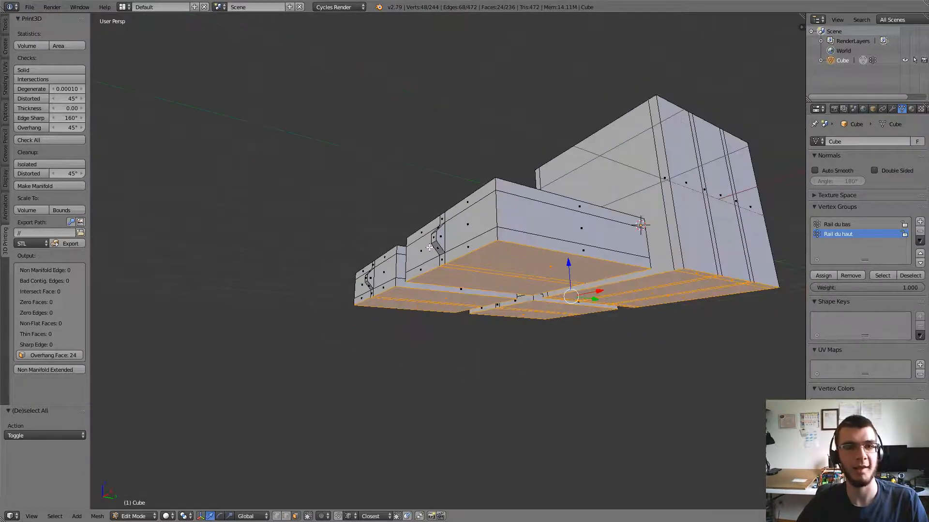
# Step: Select the outer face of the front drawer's handle and pull it outward, away from the drawer front
pyautogui.scroll(2, 429, 247)
pyautogui.rightClick(427, 231)
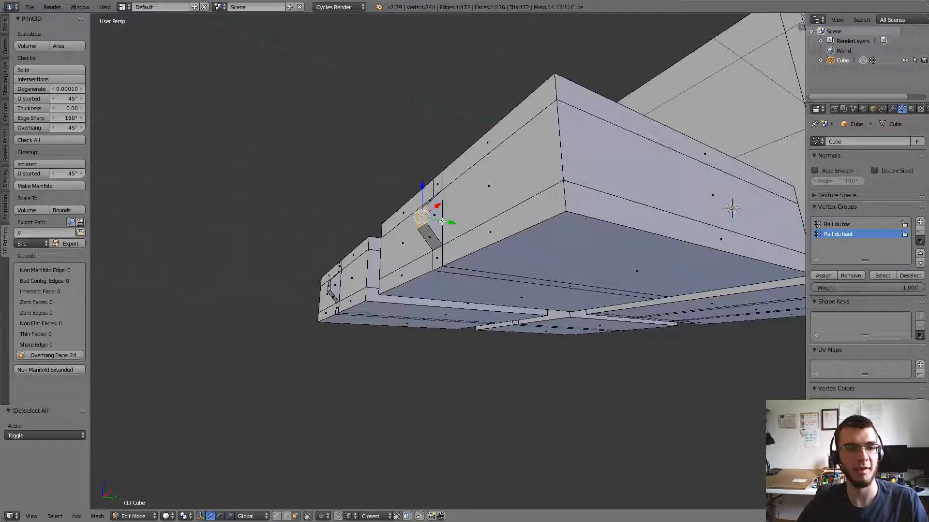
pyautogui.press('g')
pyautogui.click(423, 224)
# Step: Rerun all 3D-print checks on the whole mesh and select the reported overhang faces to examine the extended handle
pyautogui.press('a')
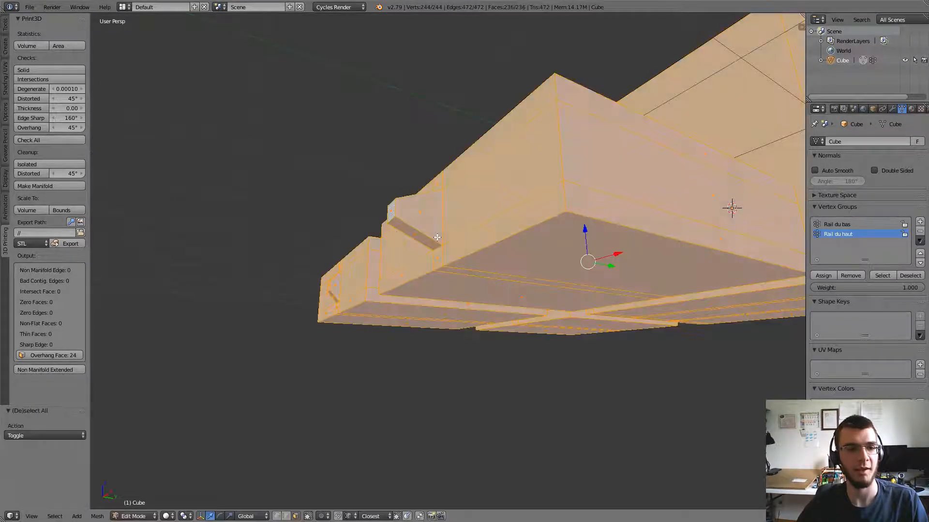
pyautogui.click(51, 138)
pyautogui.press('a')
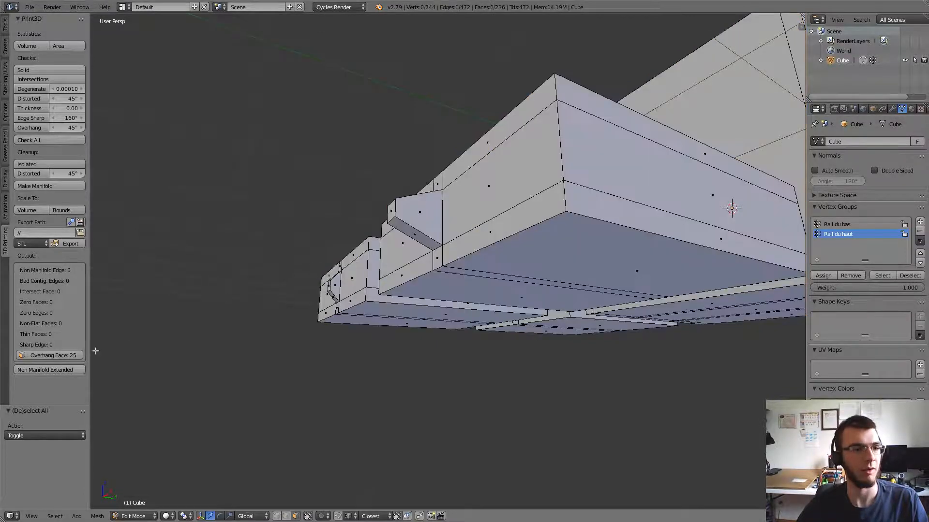
pyautogui.click(66, 355)
pyautogui.moveTo(556, 183); pyautogui.dragTo(539, 197, button='middle')
# Step: Undo the handle extension and the selections made after it, and return to an overview of all parts
pyautogui.hotkey('ctrl', 'z')
pyautogui.hotkey('ctrl', 'z')
pyautogui.hotkey('ctrl', 'z')
pyautogui.hotkey('ctrl', 'z')
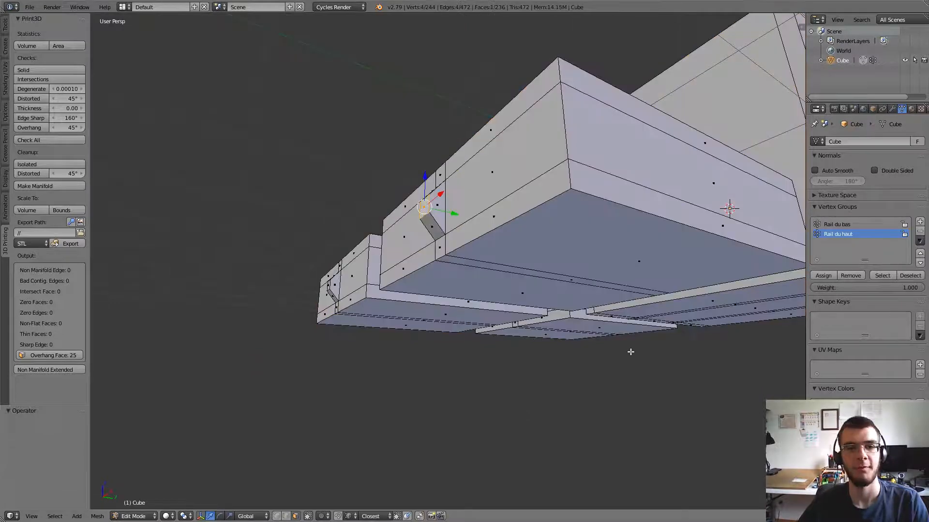
pyautogui.scroll(-8, 624, 344)
pyautogui.moveTo(613, 336); pyautogui.dragTo(556, 363, button='middle')
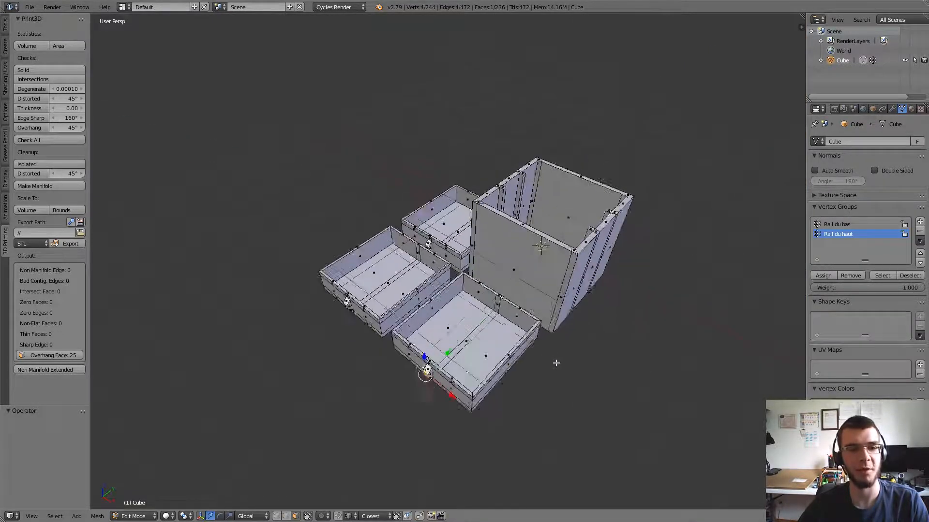
pyautogui.scroll(1, 556, 362)
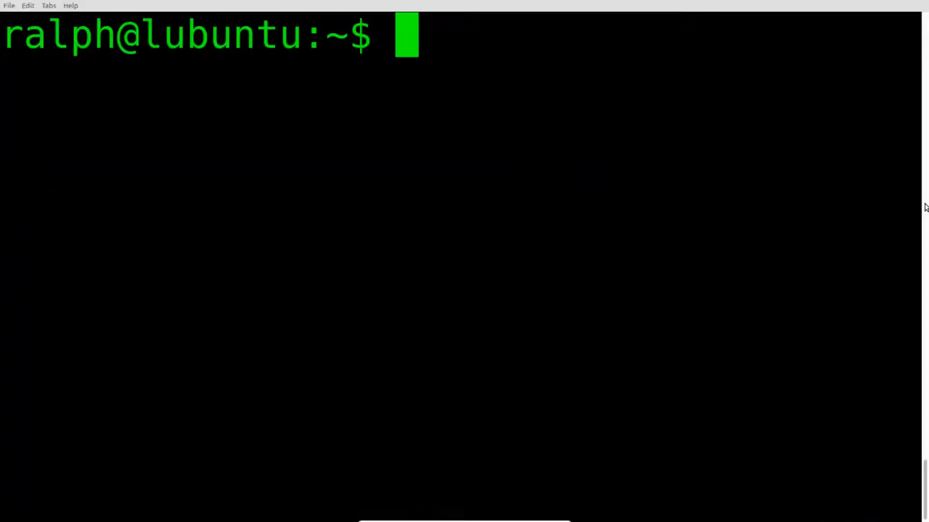
# Step: Switch to the terminal and run the command activer_techno_ralph
pyautogui.write('a')
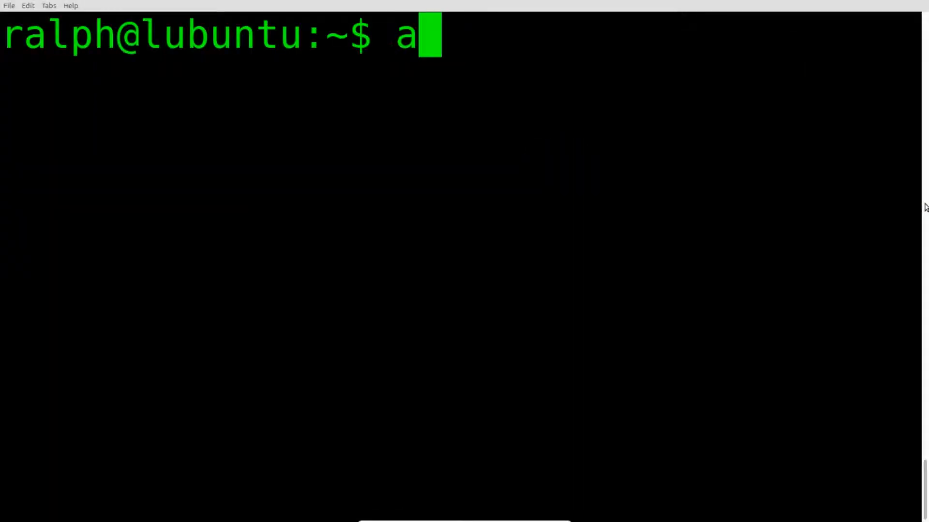
pyautogui.write('ctiver_tec')
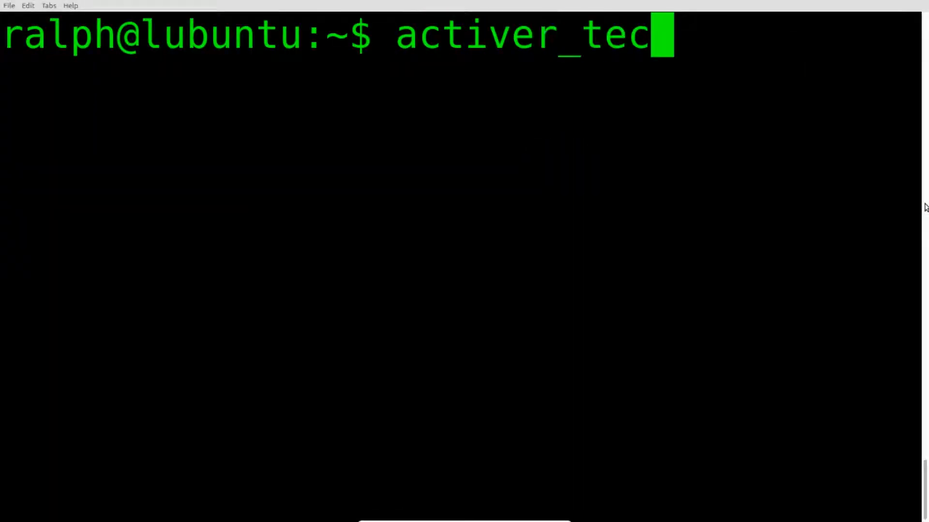
pyautogui.write('hno_ralph')
pyautogui.press('Return')
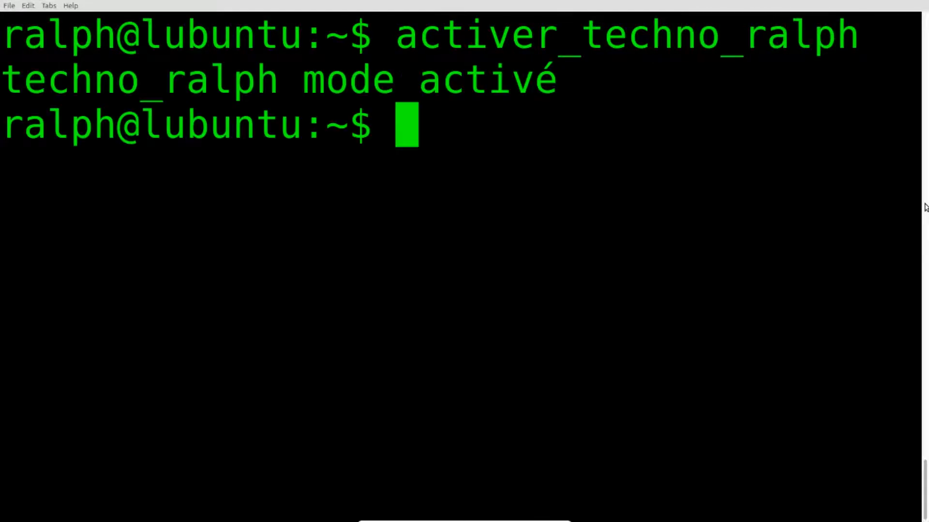